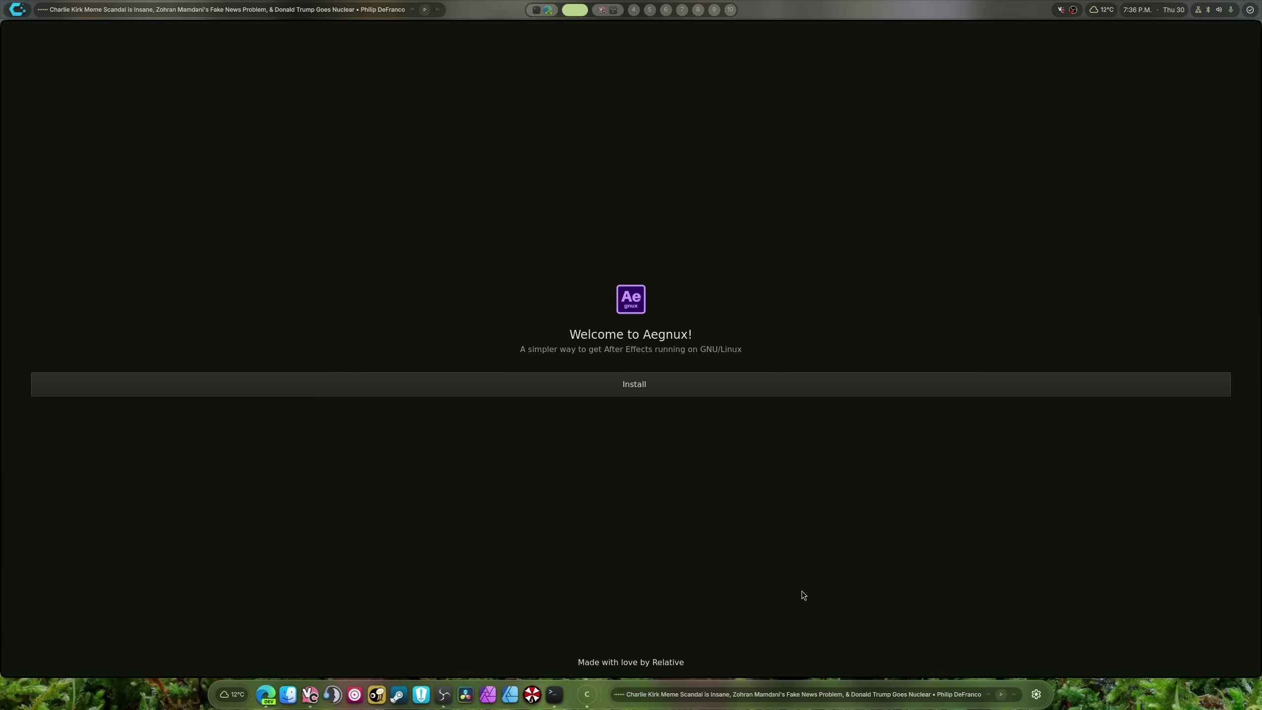
- Tile the GitHub browser left of Aegnux and scroll the aegnux README to How to install
key("super+b")
scroll(381, 428, "up", 20)
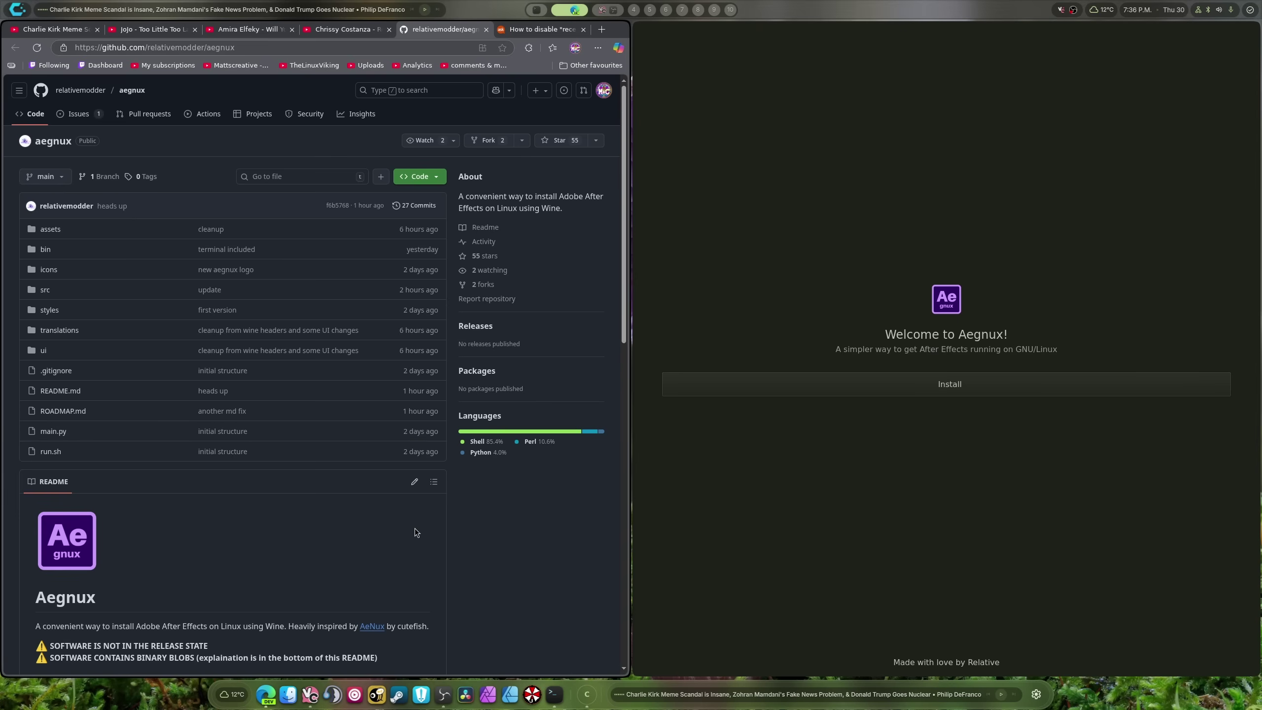
scroll(414, 529, "down", 10)
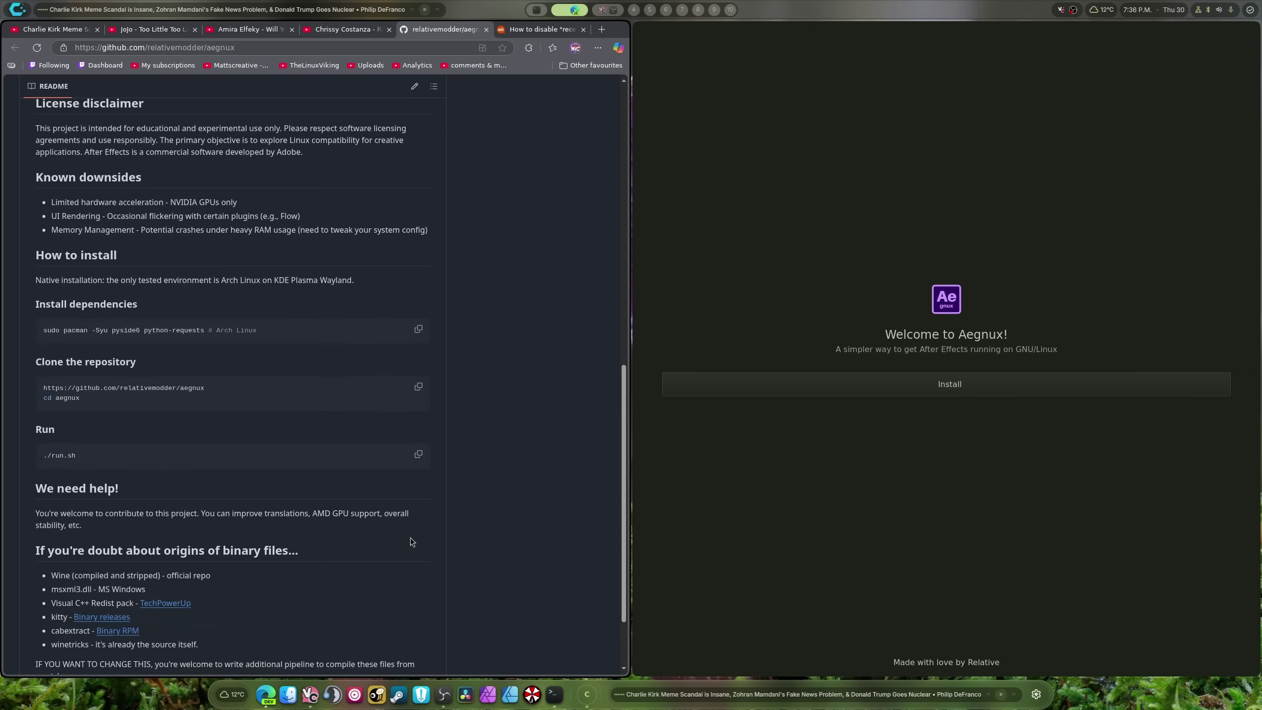
scroll(412, 542, "down", 2)
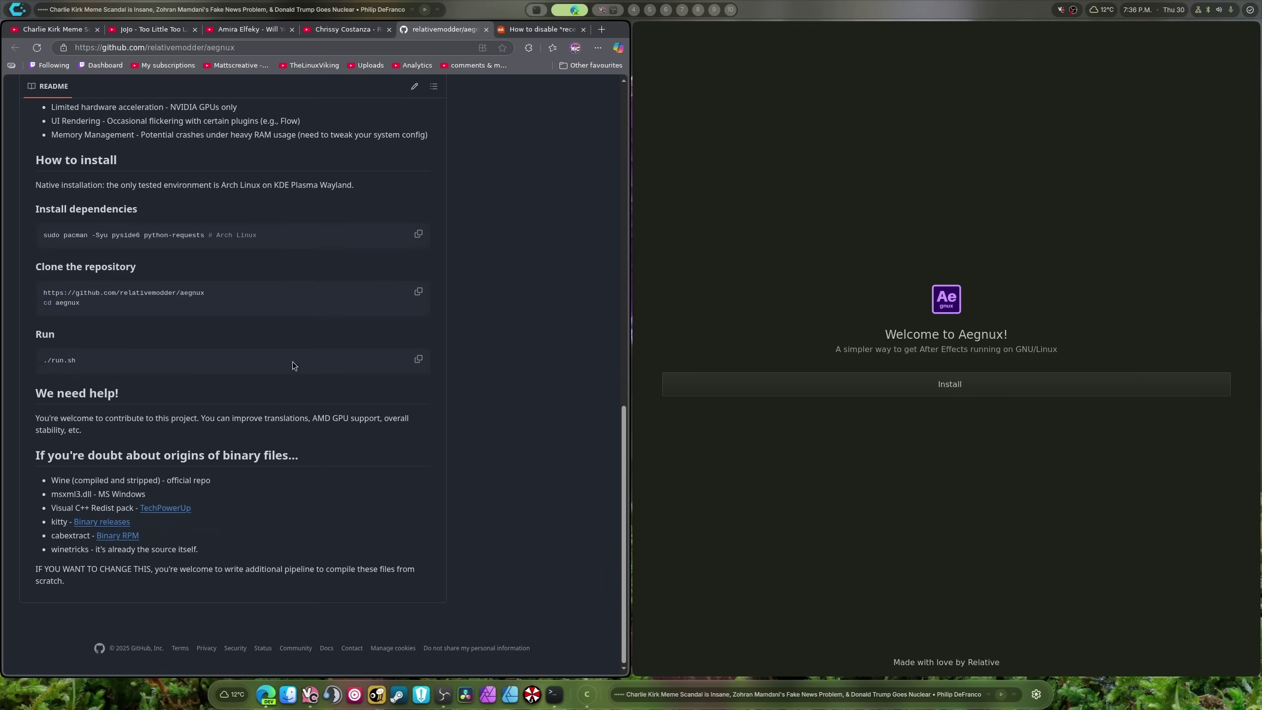
scroll(427, 531, "up", 2)
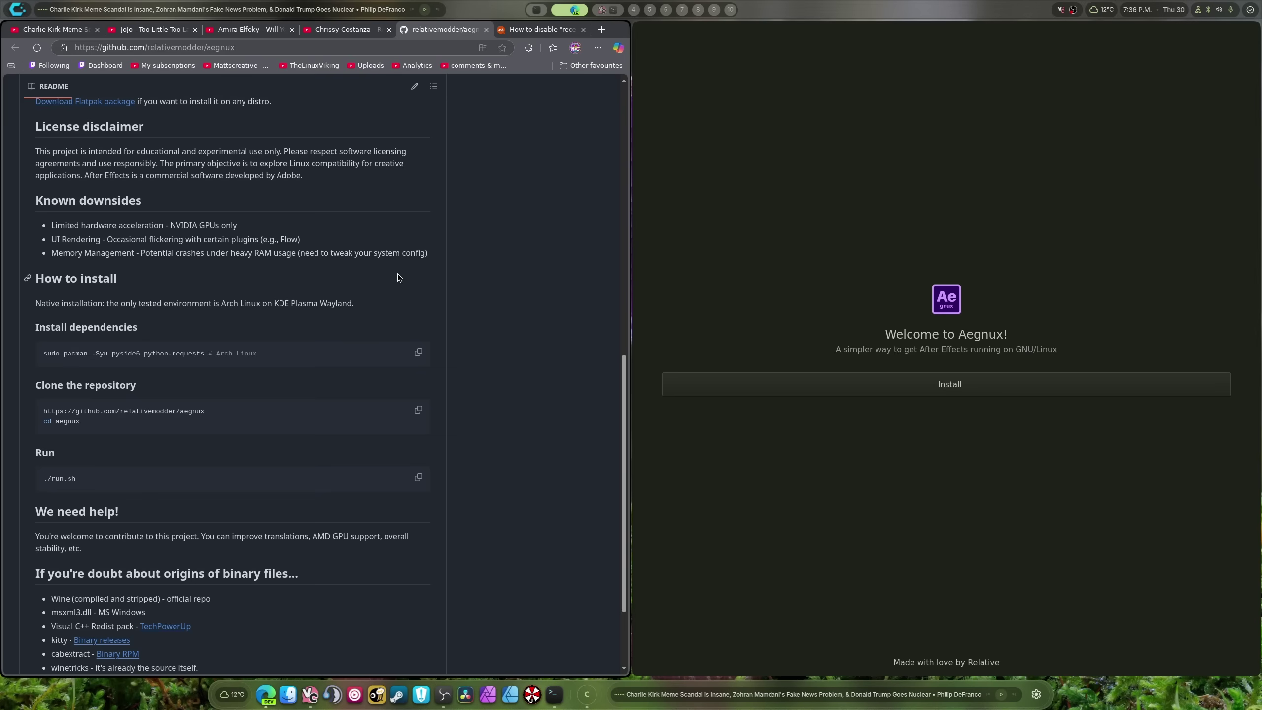
- Float and reposition the Aegnux installer, re-tile it full screen, and choose Install
key("super+shift+1")
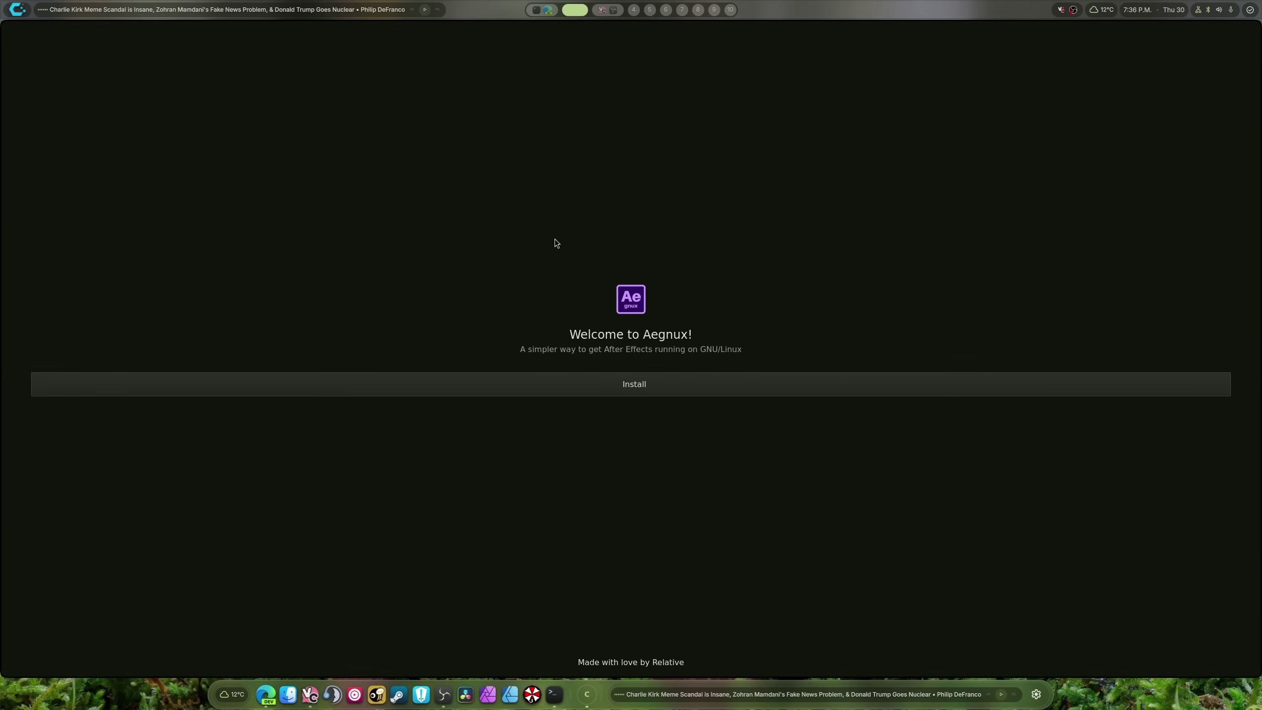
key("super+v")
left_click_drag(609, 127, 642, 173)
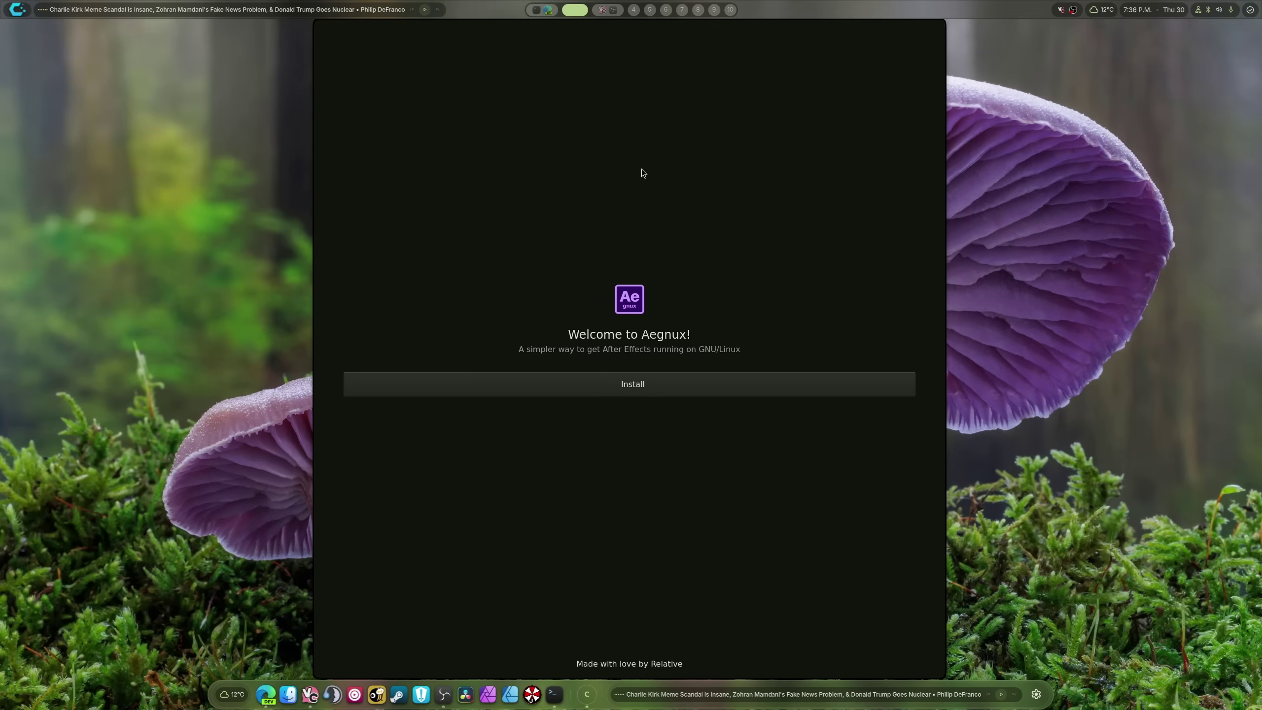
key("super+v")
left_click(606, 386)
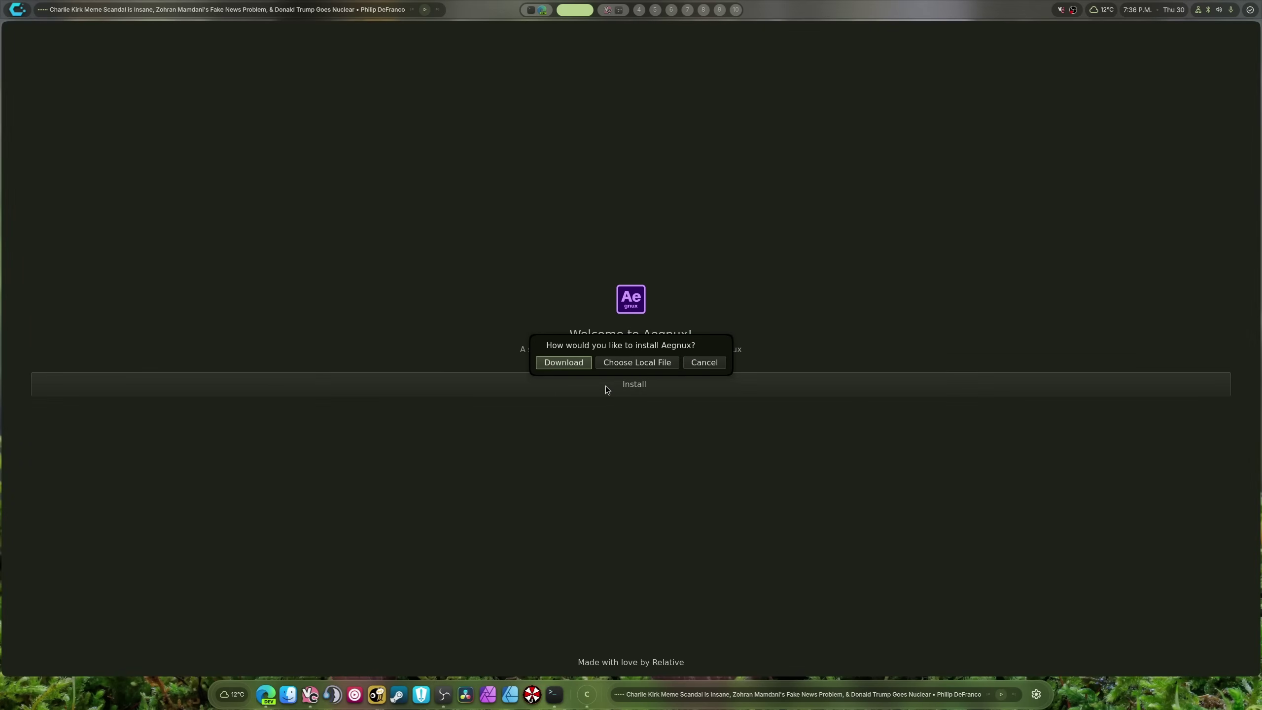
- Pick Download, then show and hide the STDERR install logs as progress climbs to 60%
left_click(575, 365)
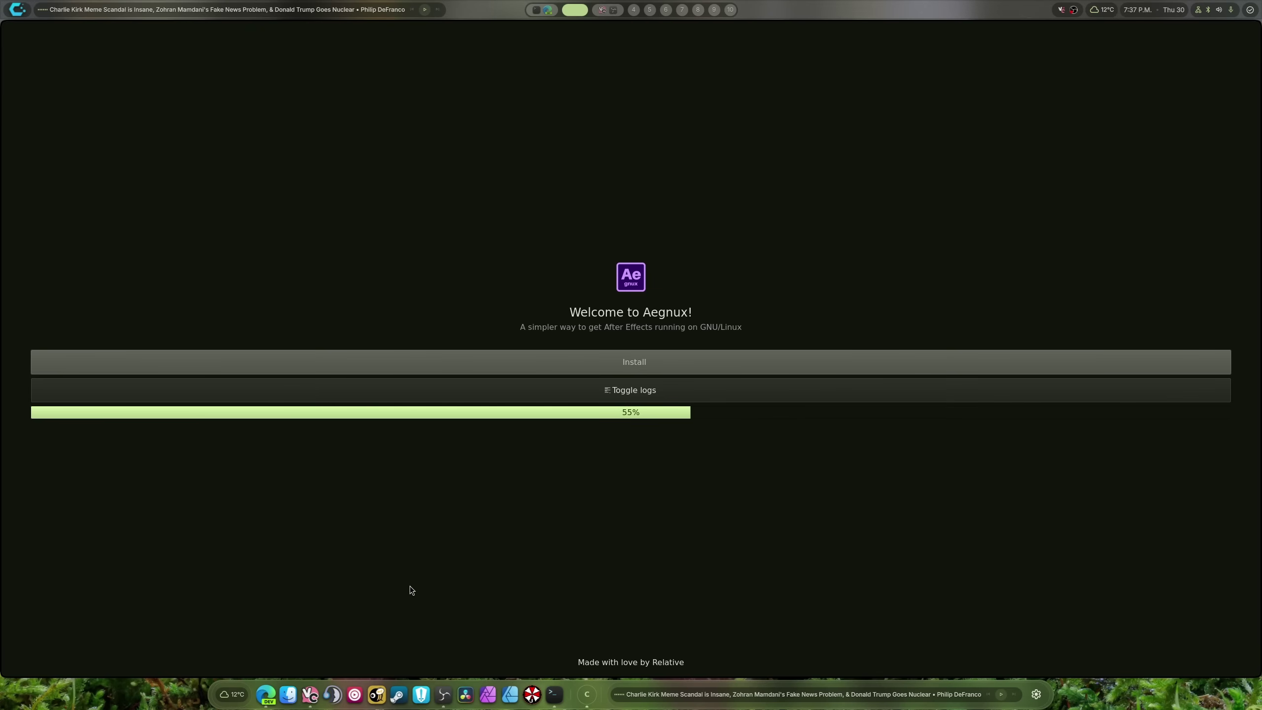
left_click(533, 388)
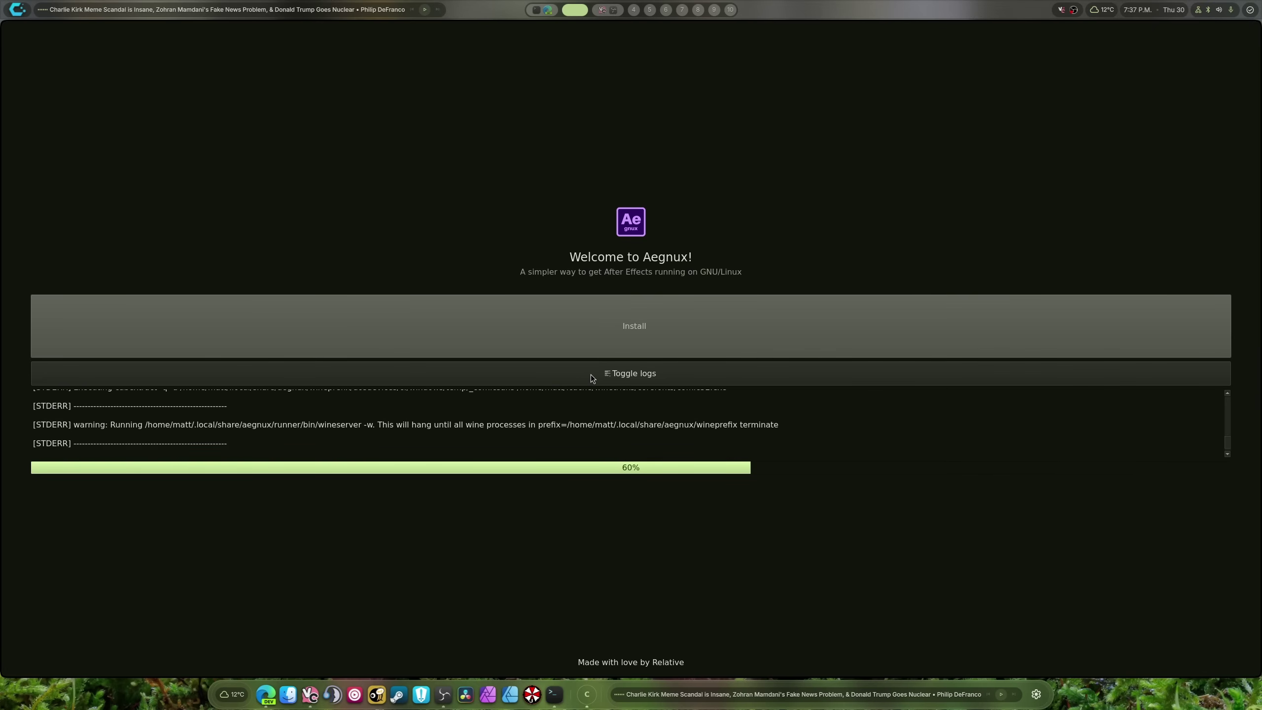
left_click(590, 375)
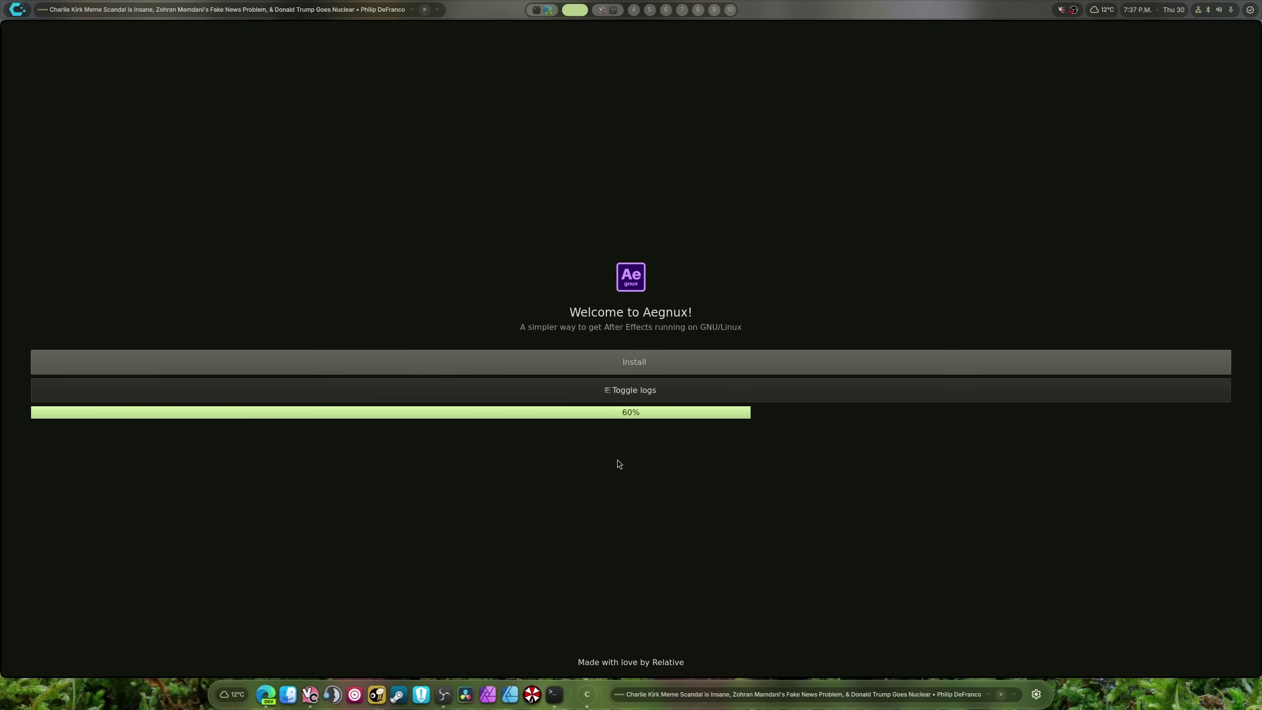
- Switch to another workspace while the Aegnux installation completes
key("super+1")
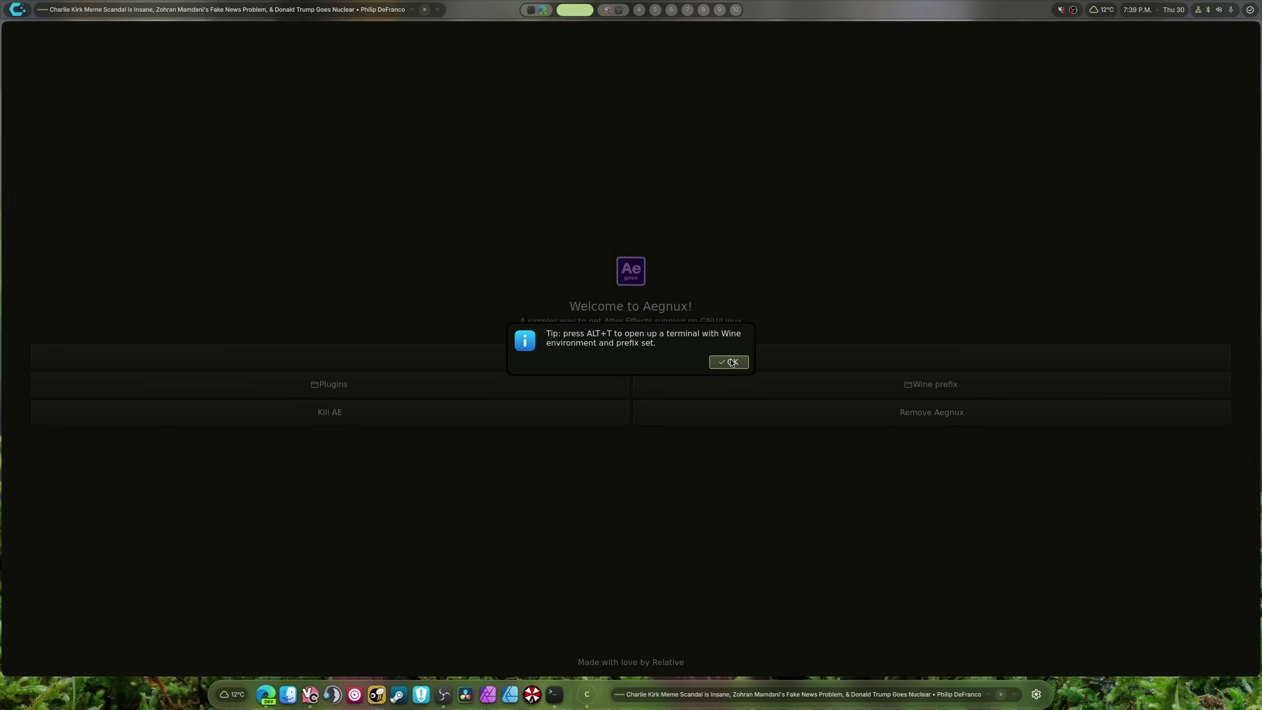
- Dismiss the Wine terminal tip, browse and close the Plug-ins folder, and wait out the frozen launcher
left_click(732, 363)
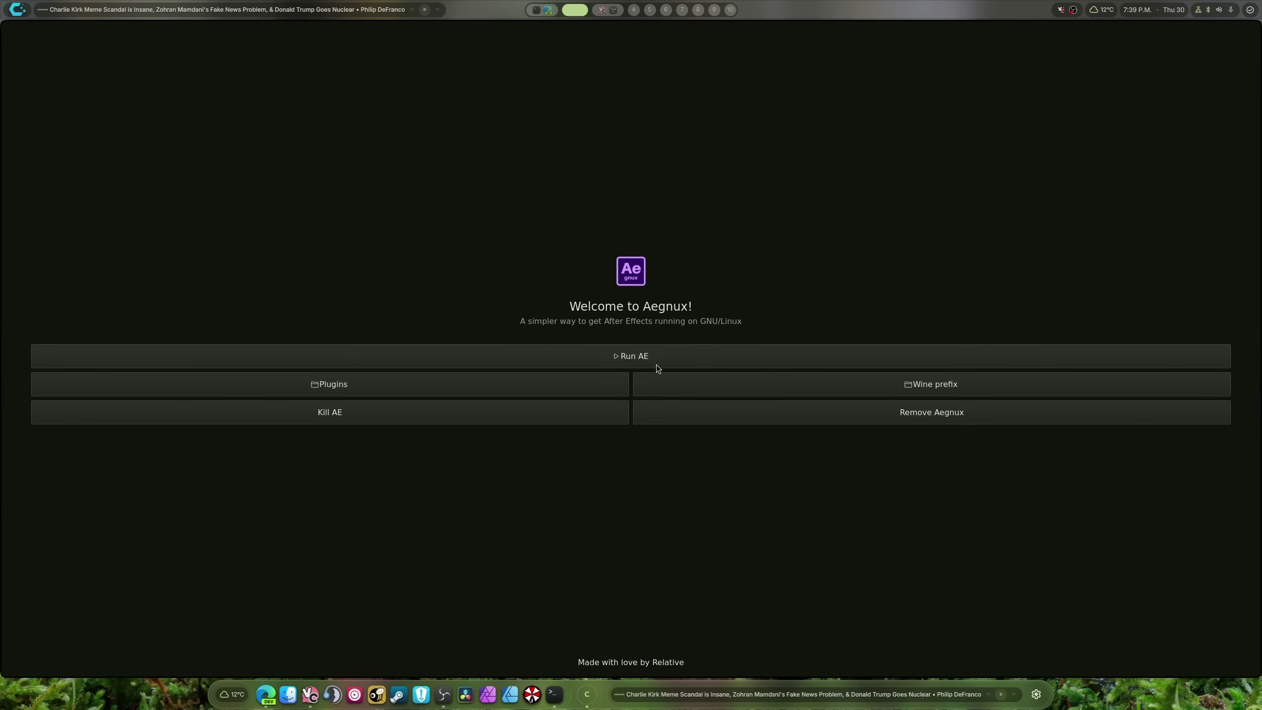
left_click(596, 394)
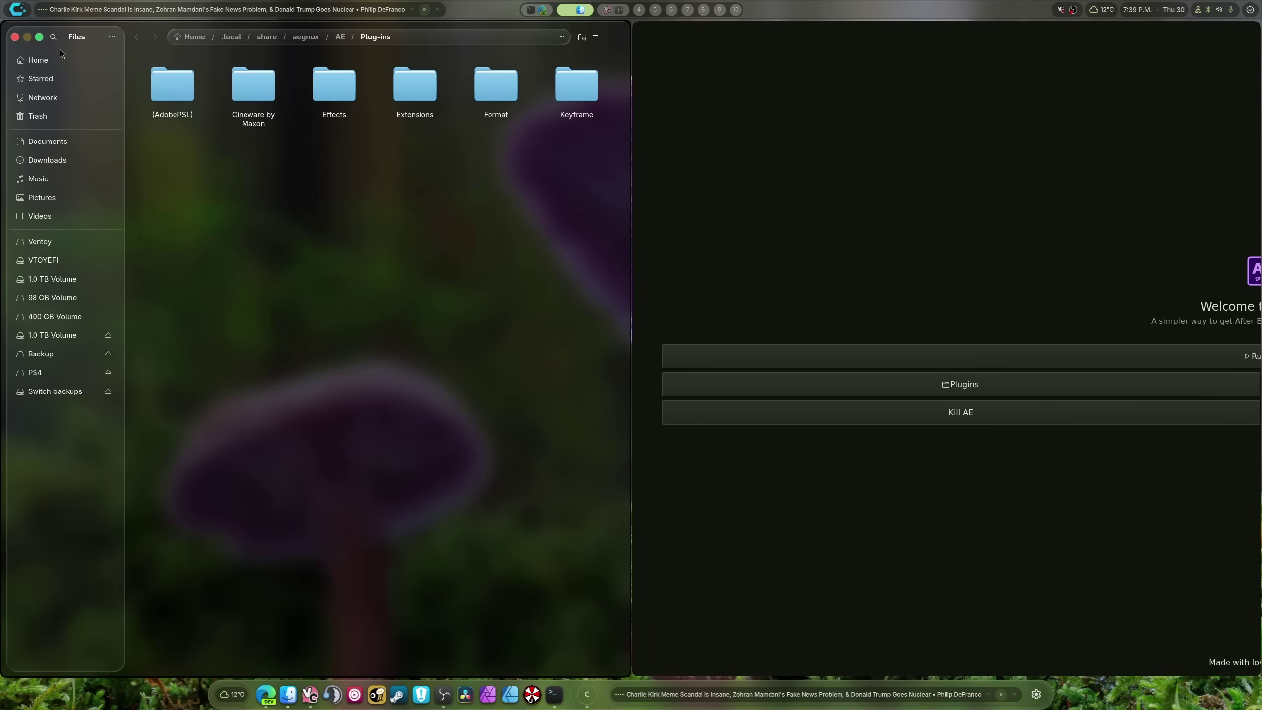
left_click(15, 37)
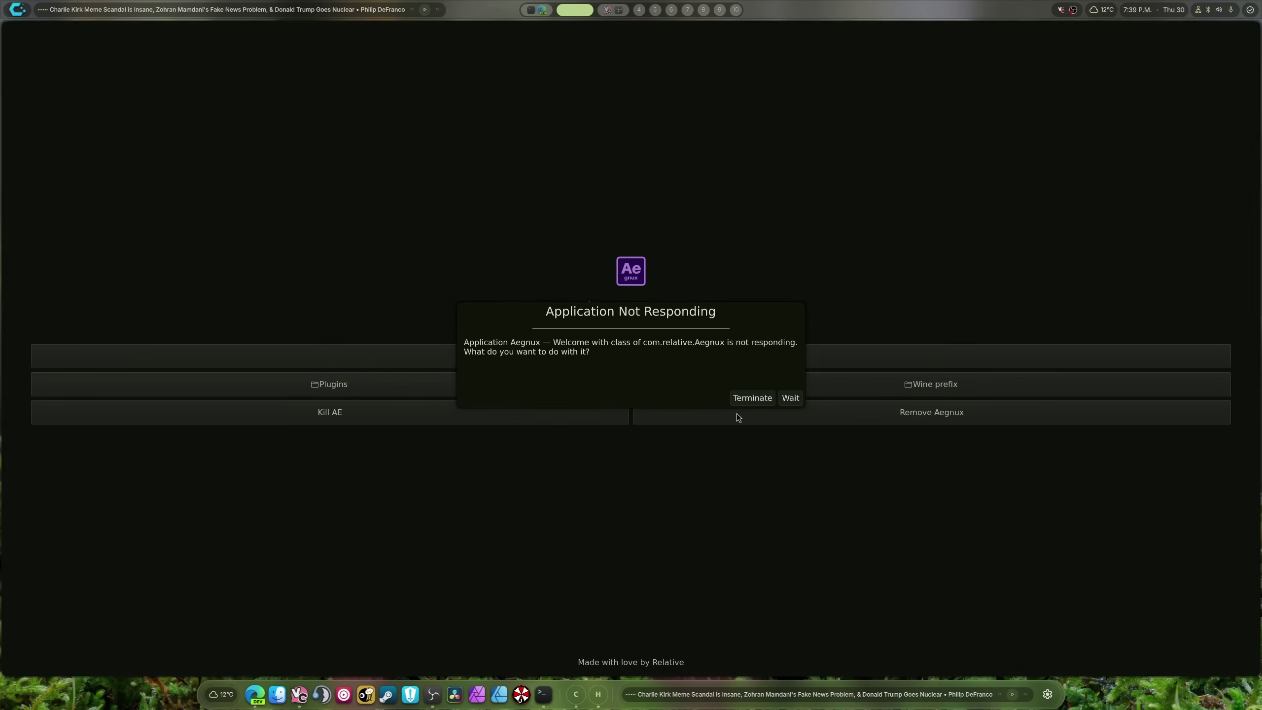
left_click(791, 398)
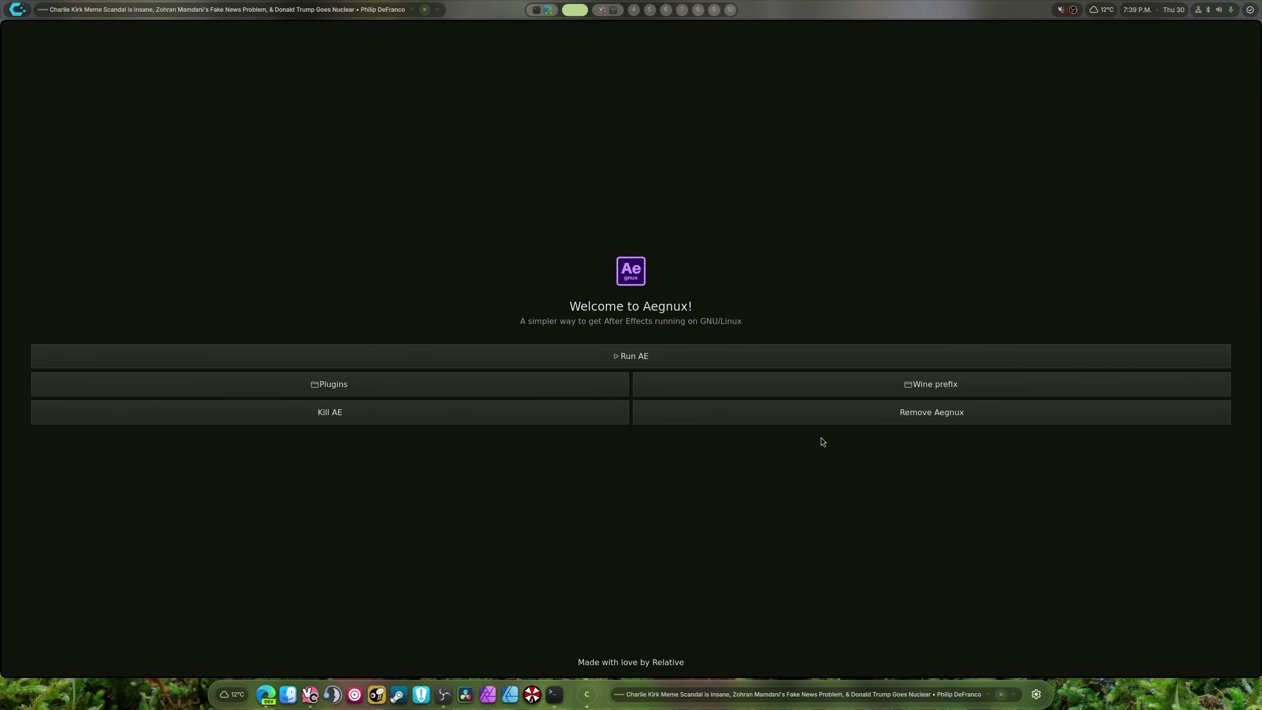
- Run After Effects from Aegnux and scroll its startup log to the bottom
left_click(671, 356)
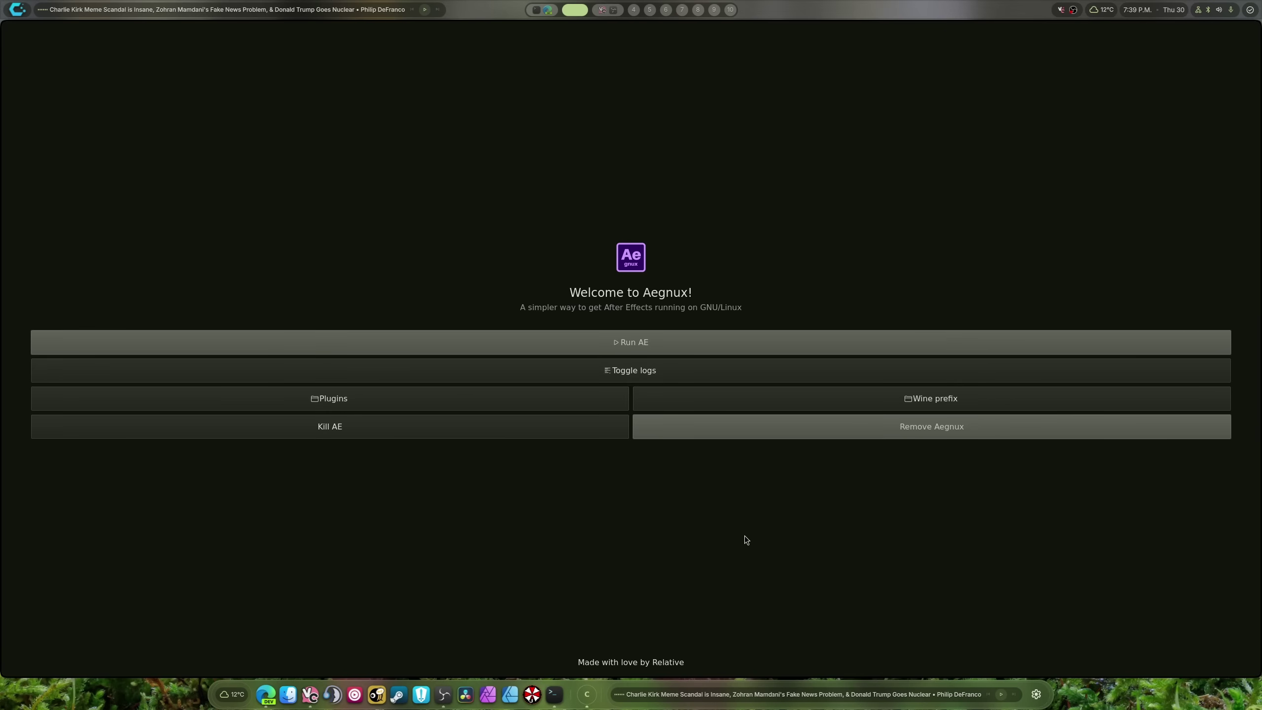
left_click(629, 377)
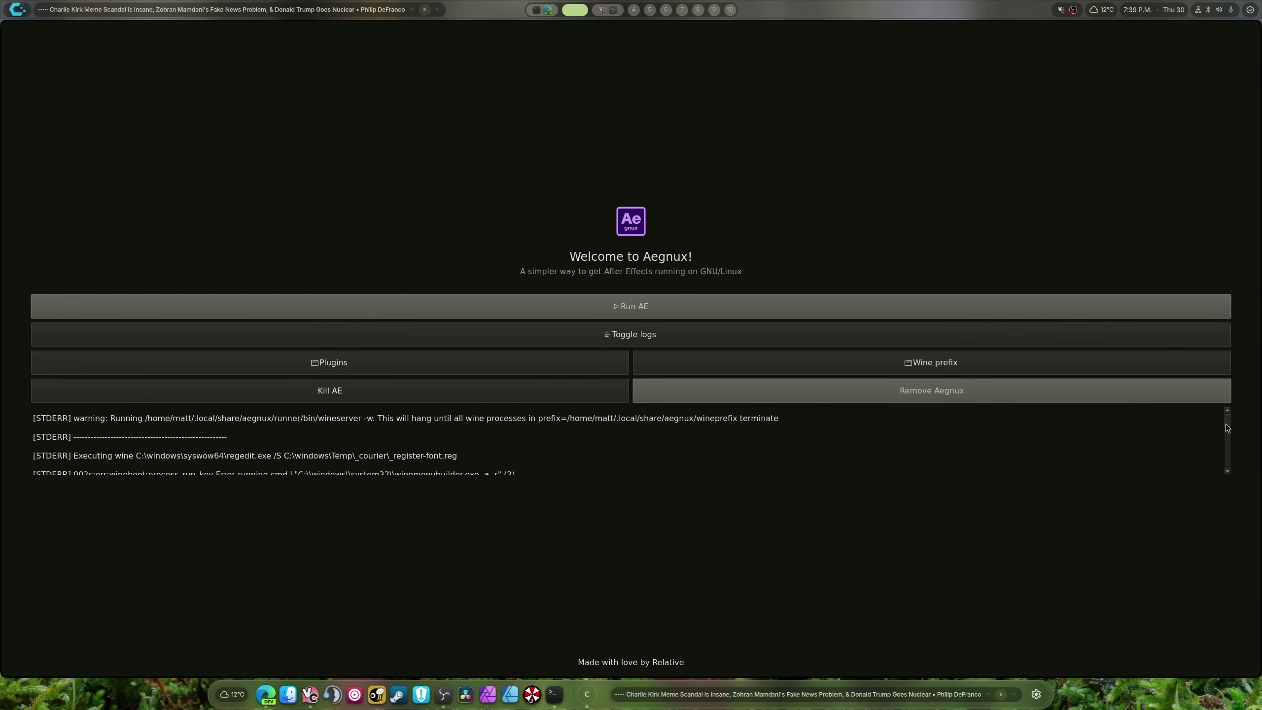
left_click_drag(1225, 424, 1218, 503)
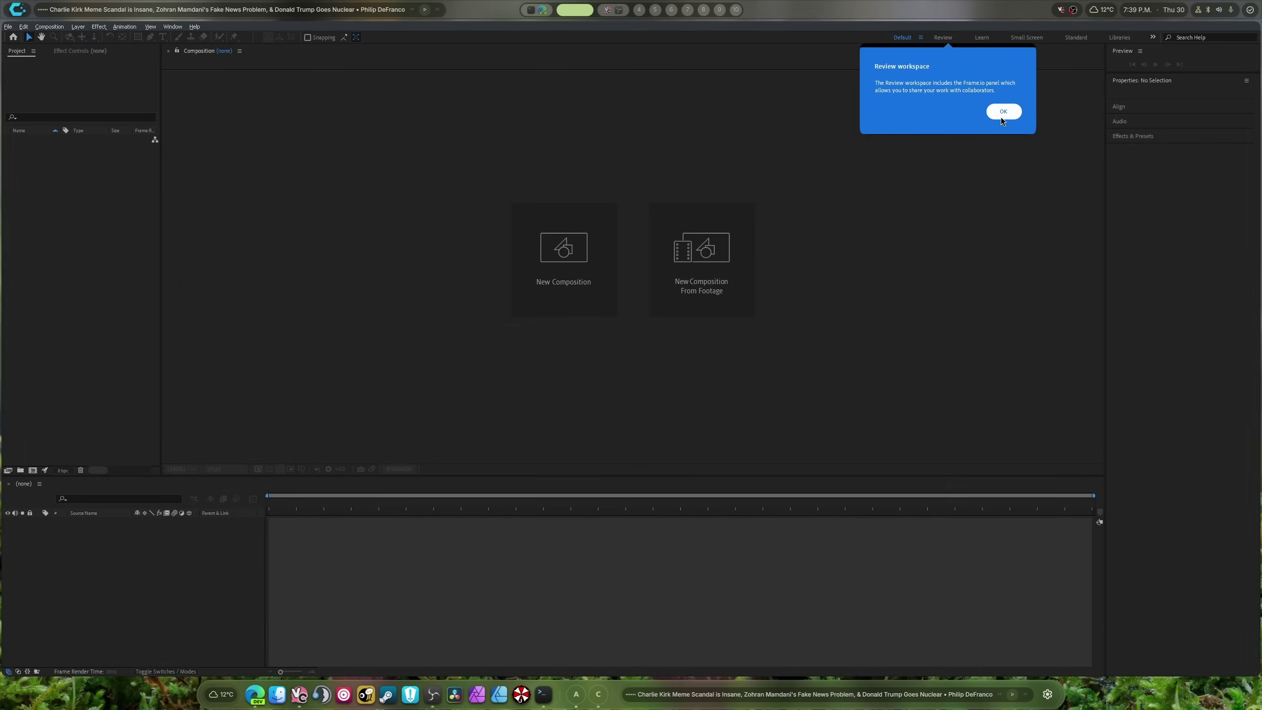
- Dismiss the Review workspace tip and open File > Project Settings to check the CUDA renderer
left_click(1003, 112)
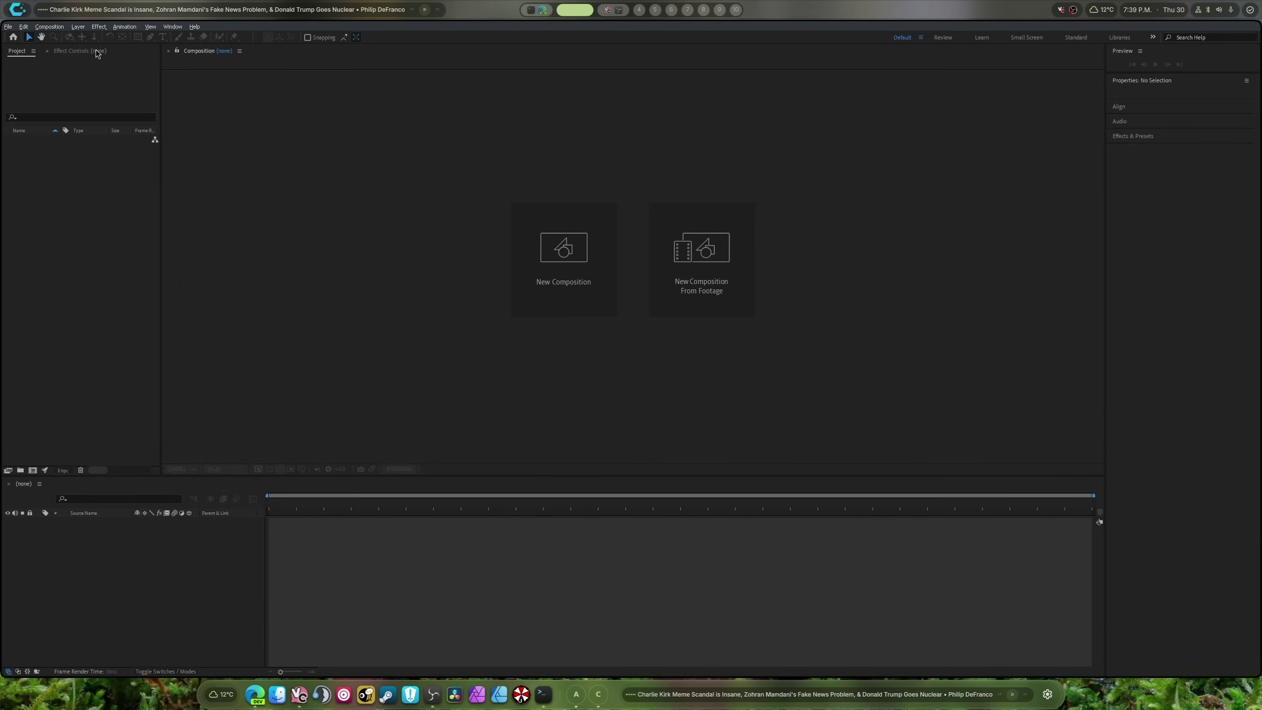
left_click(9, 27)
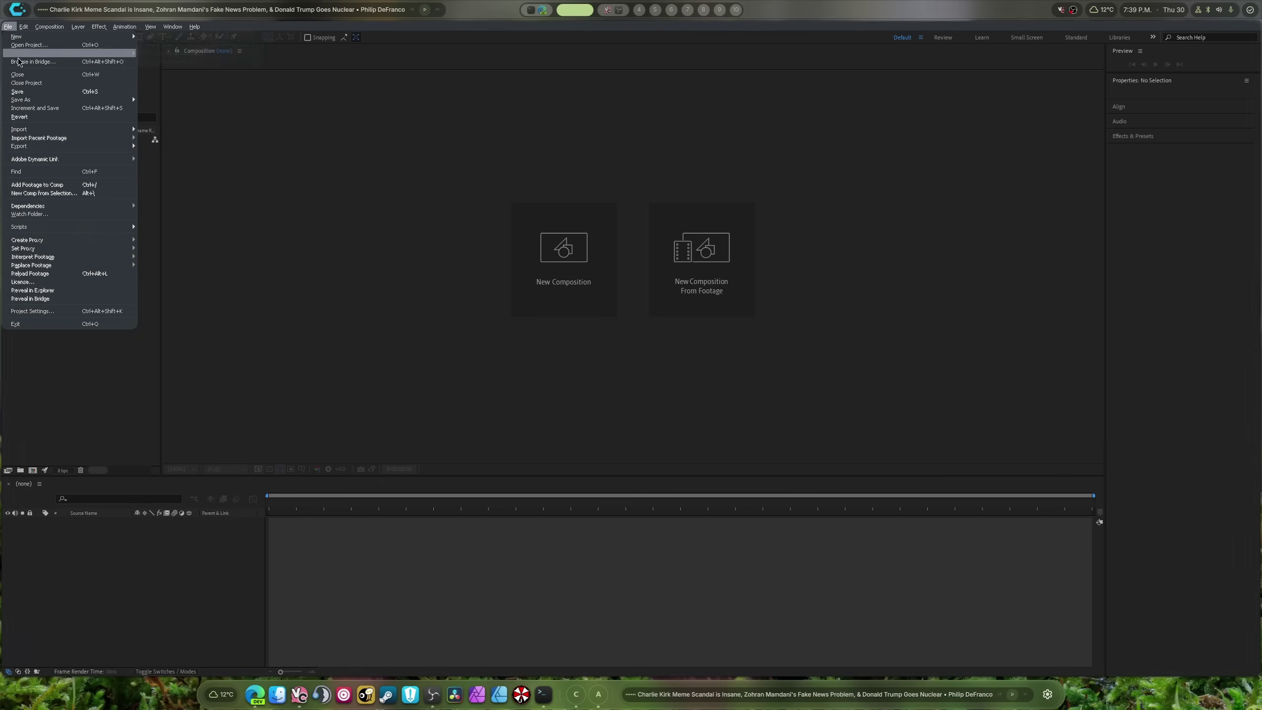
left_click(59, 315)
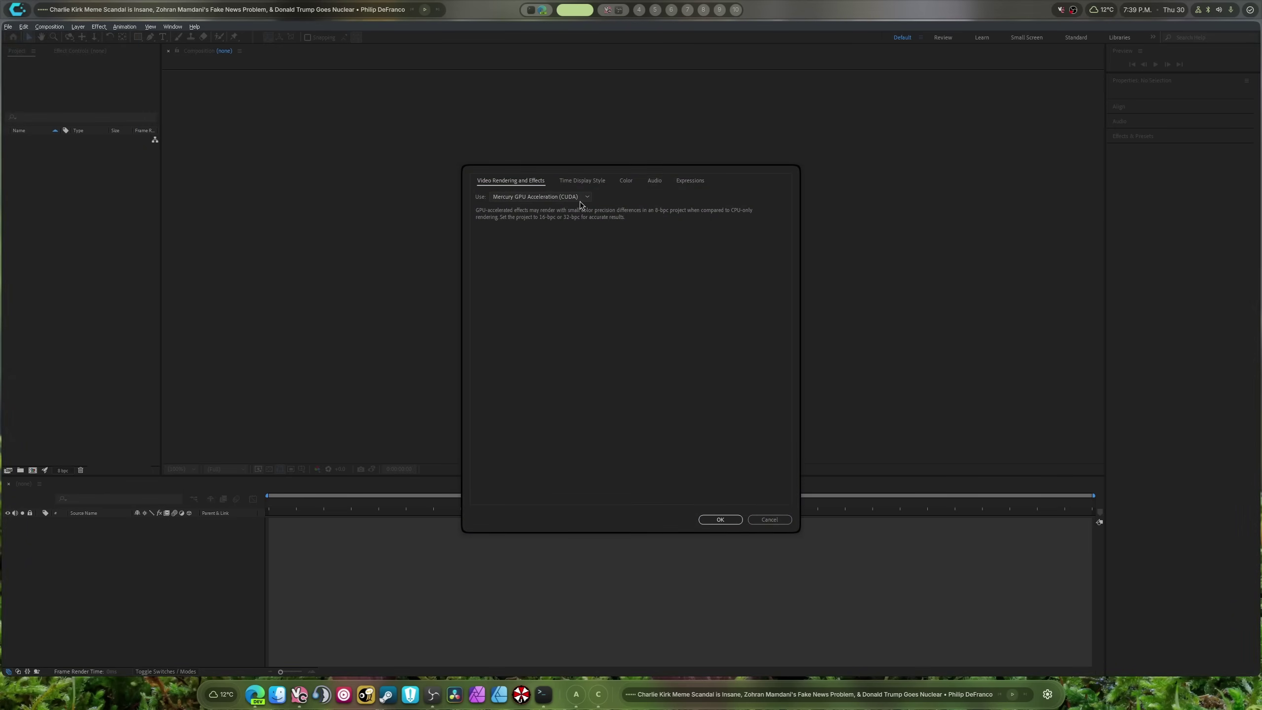
left_click_drag(580, 282, 708, 225)
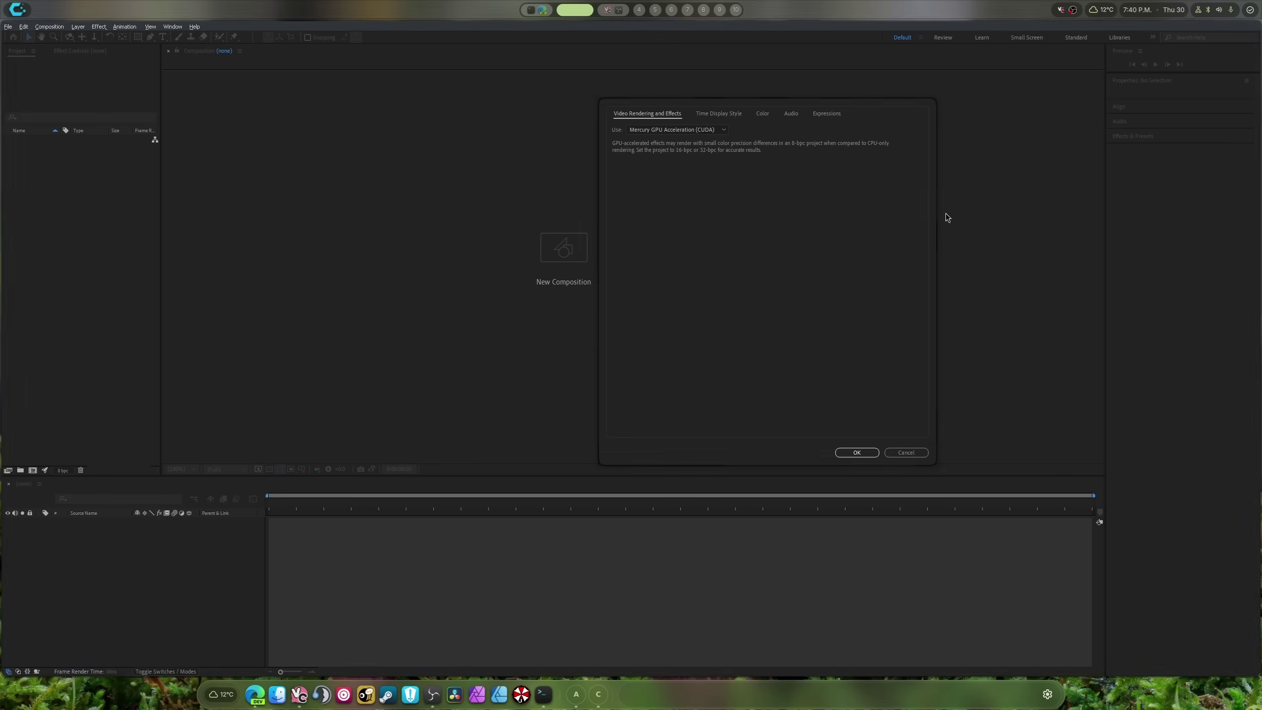
left_click_drag(828, 239, 514, 223)
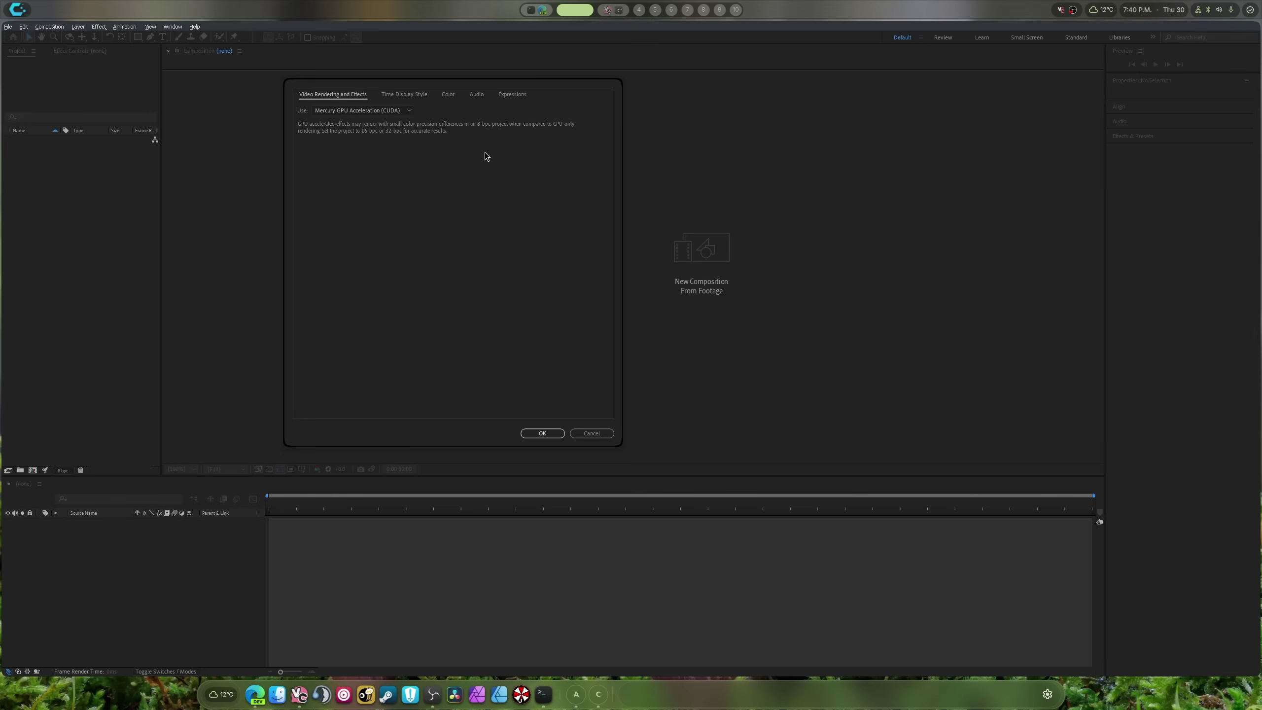
- Capture a full-screen screenshot showing Mercury GPU Acceleration (CUDA) in the settings
key("Print")
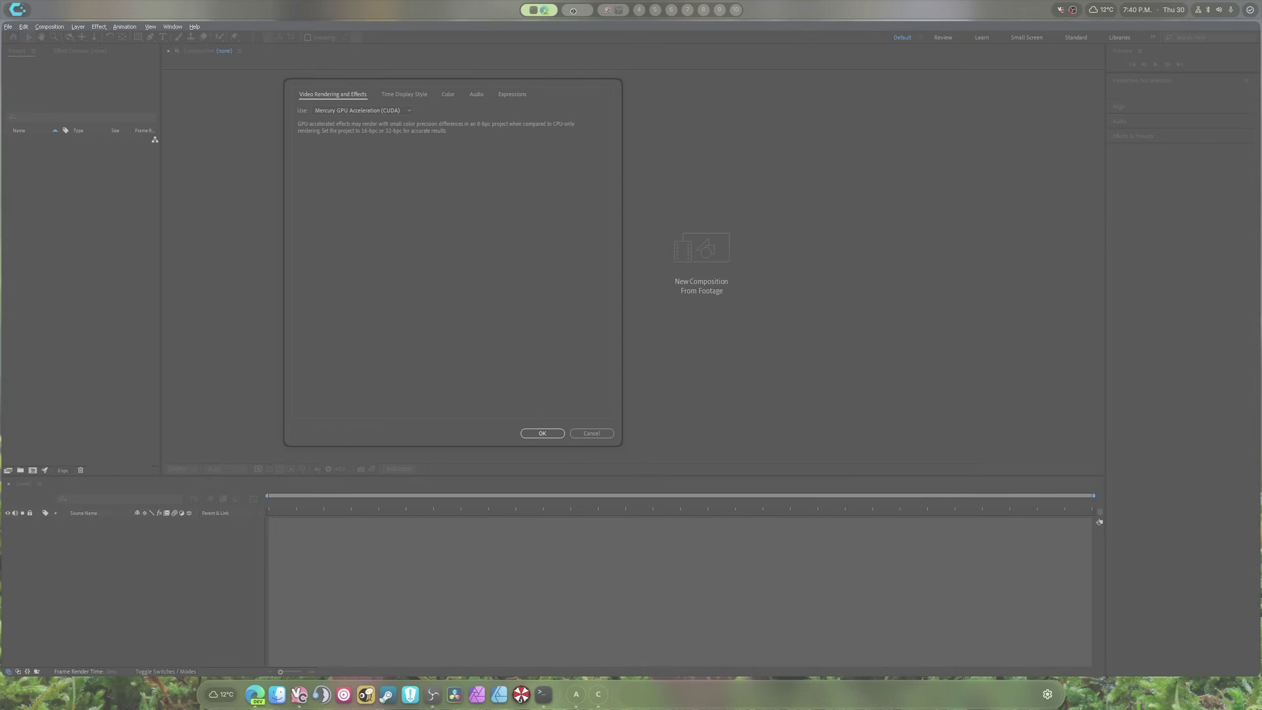
left_click_drag(1261, 709, 1, 1)
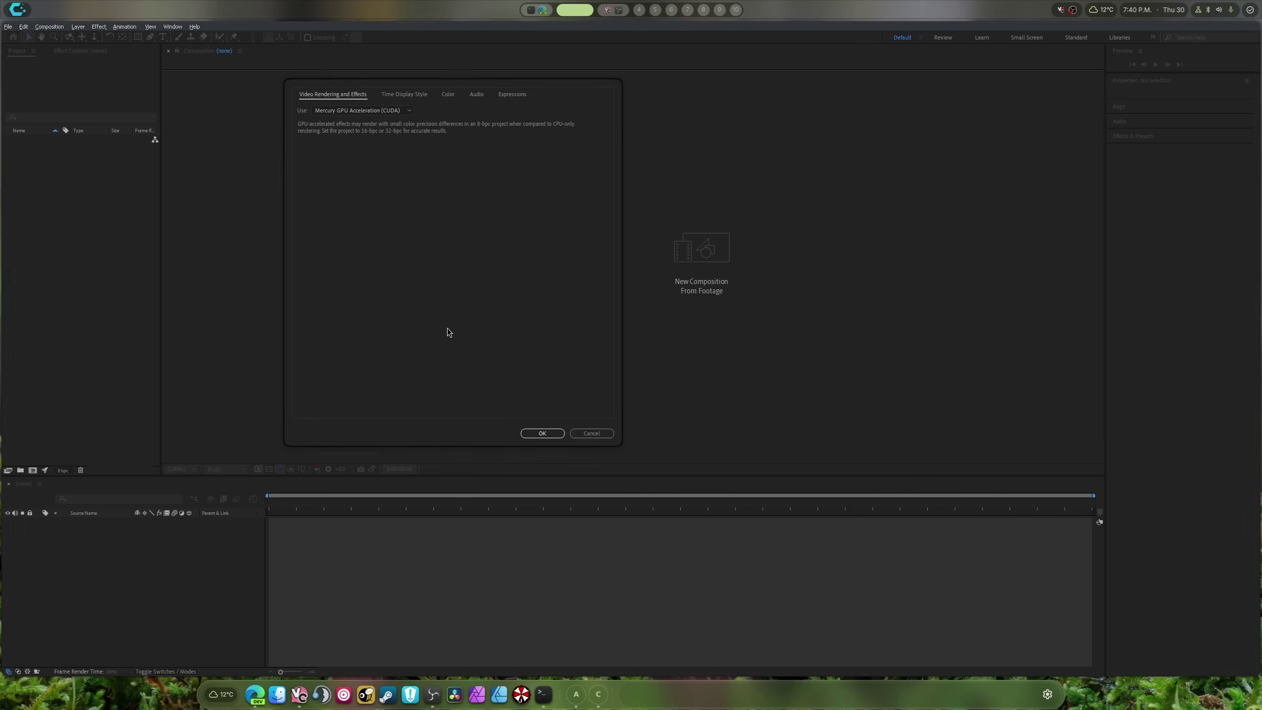
left_click_drag(448, 327, 512, 290)
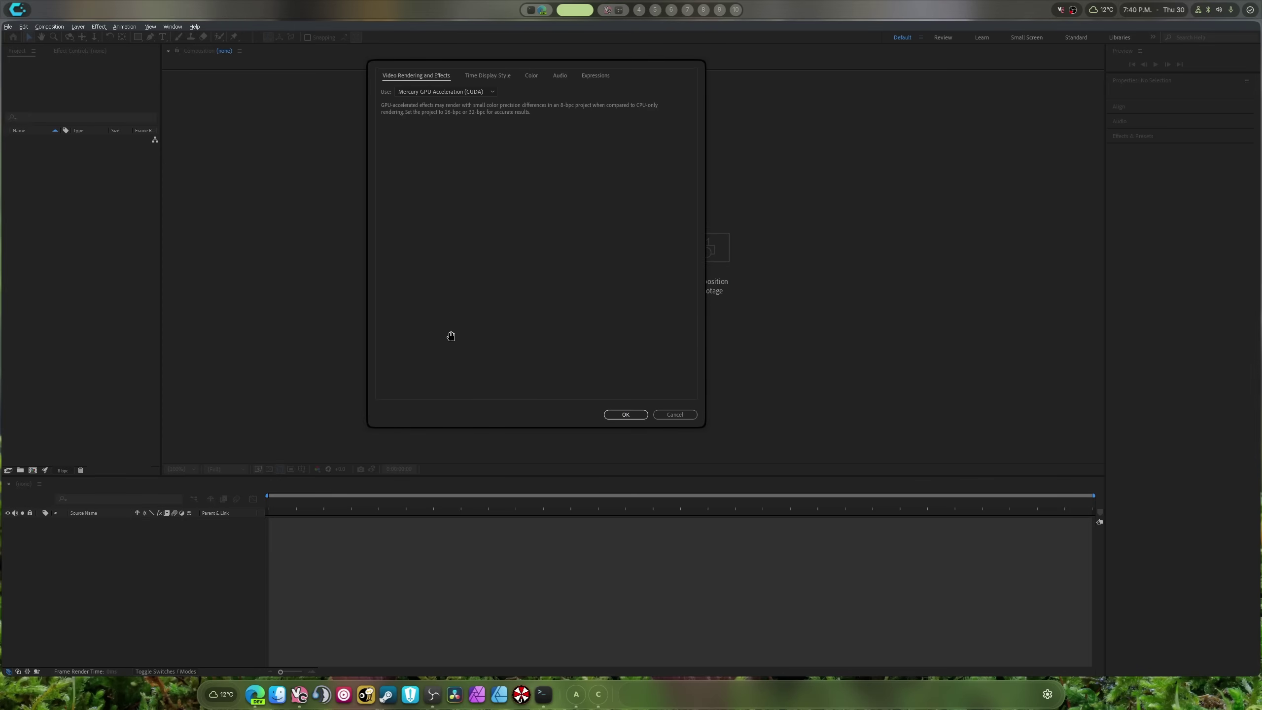
left_click_drag(450, 333, 462, 395)
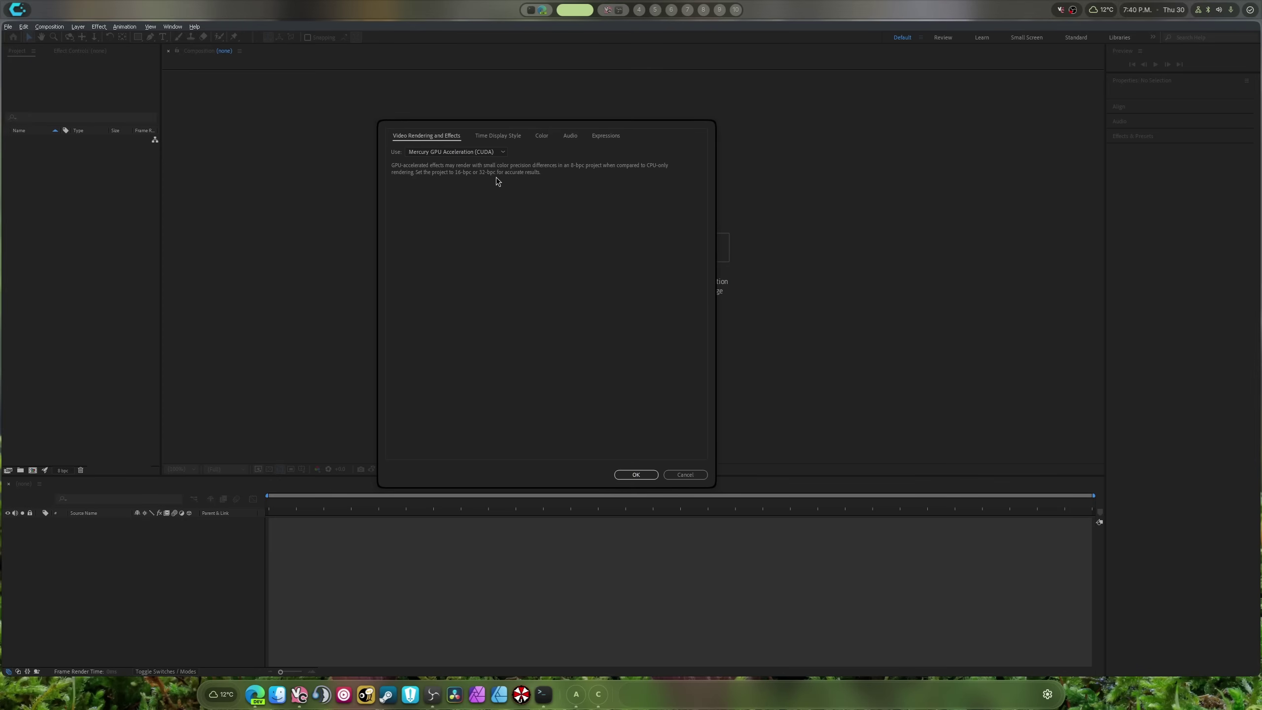
- Close Project Settings and create Comp 1, an HD 1920x1080 composition at 29.97 fps
left_click(654, 475)
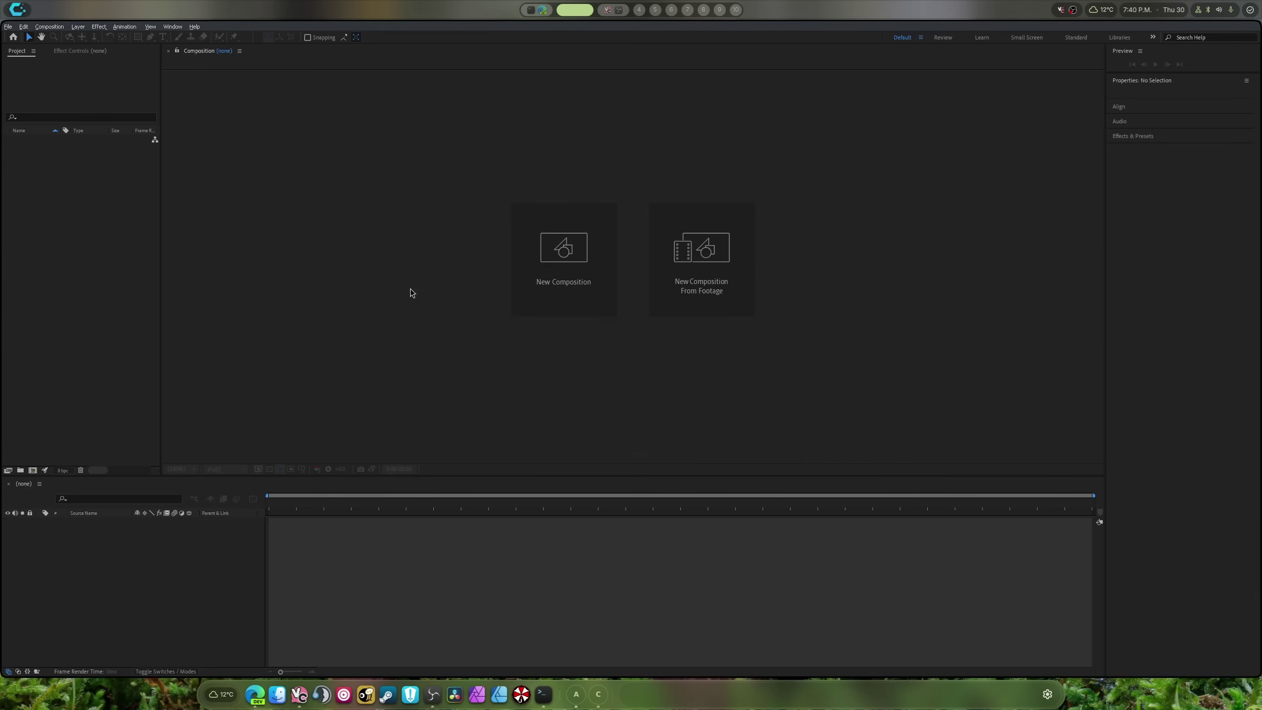
left_click(573, 284)
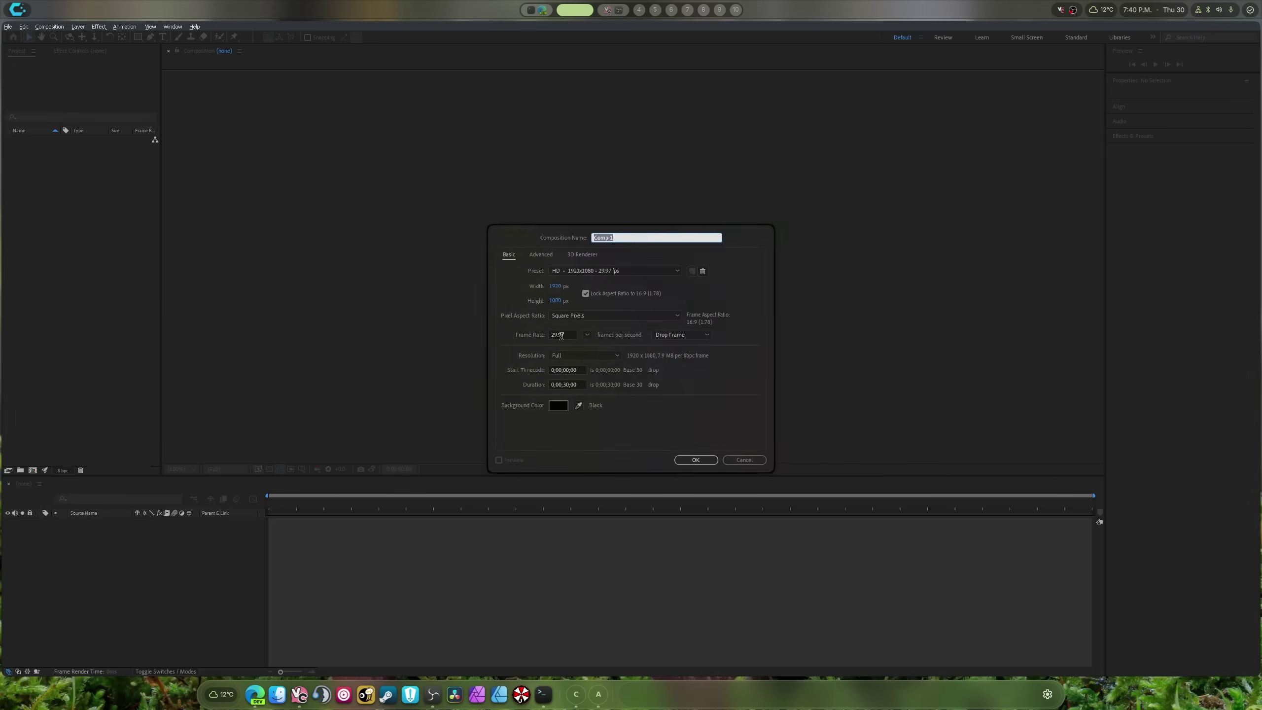
left_click(679, 460)
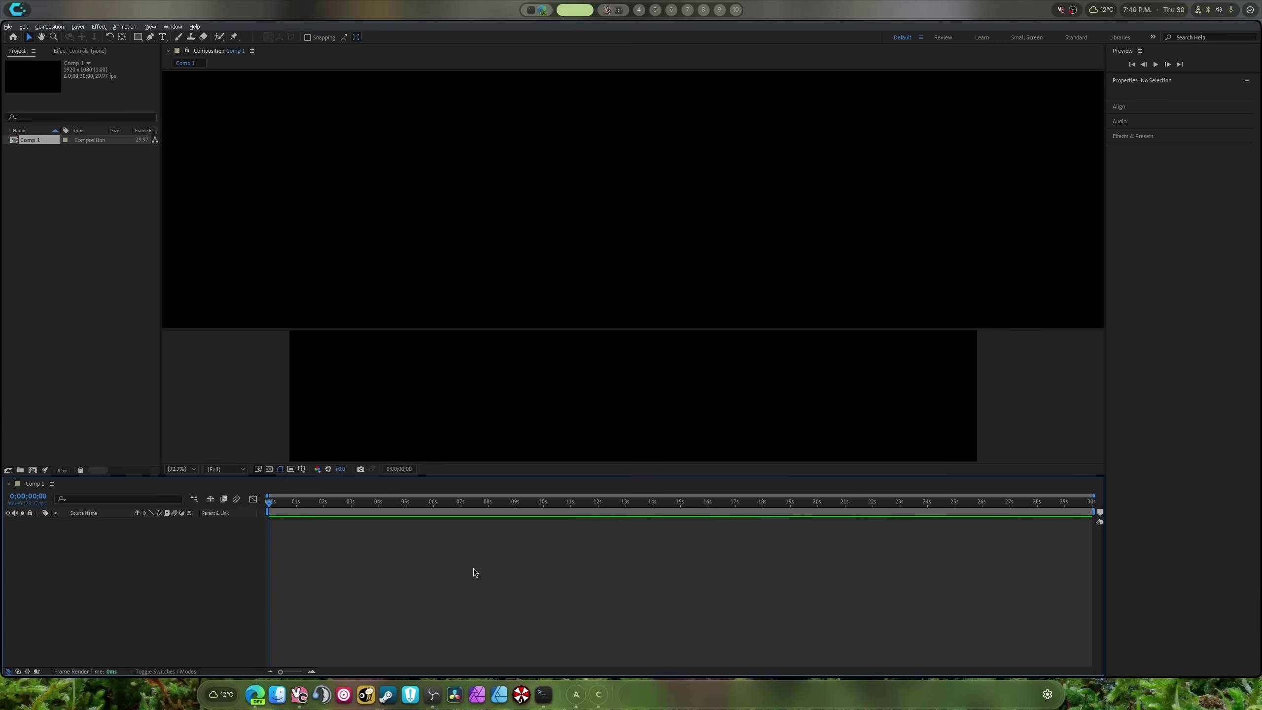
right_click(431, 233)
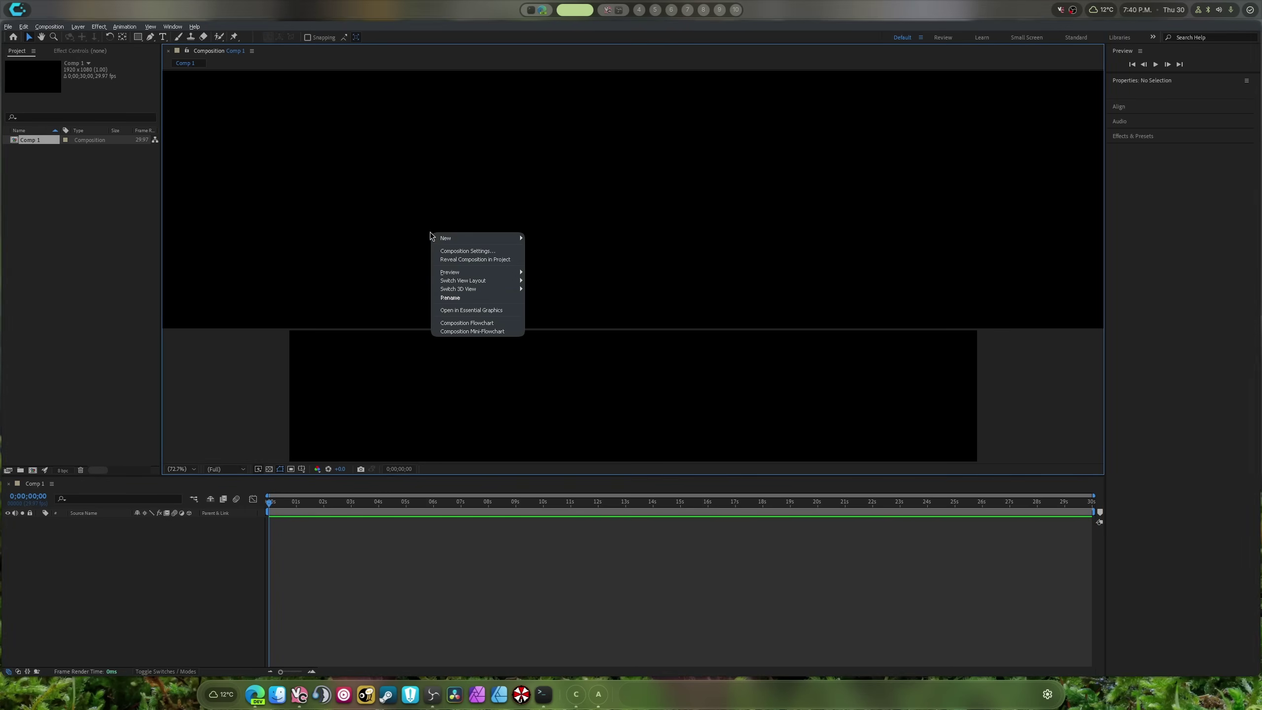
- Add a centred text layer reading 'Hello youtube' and confirm its Rotation value
mouse_move(465, 240)
left_click(544, 250)
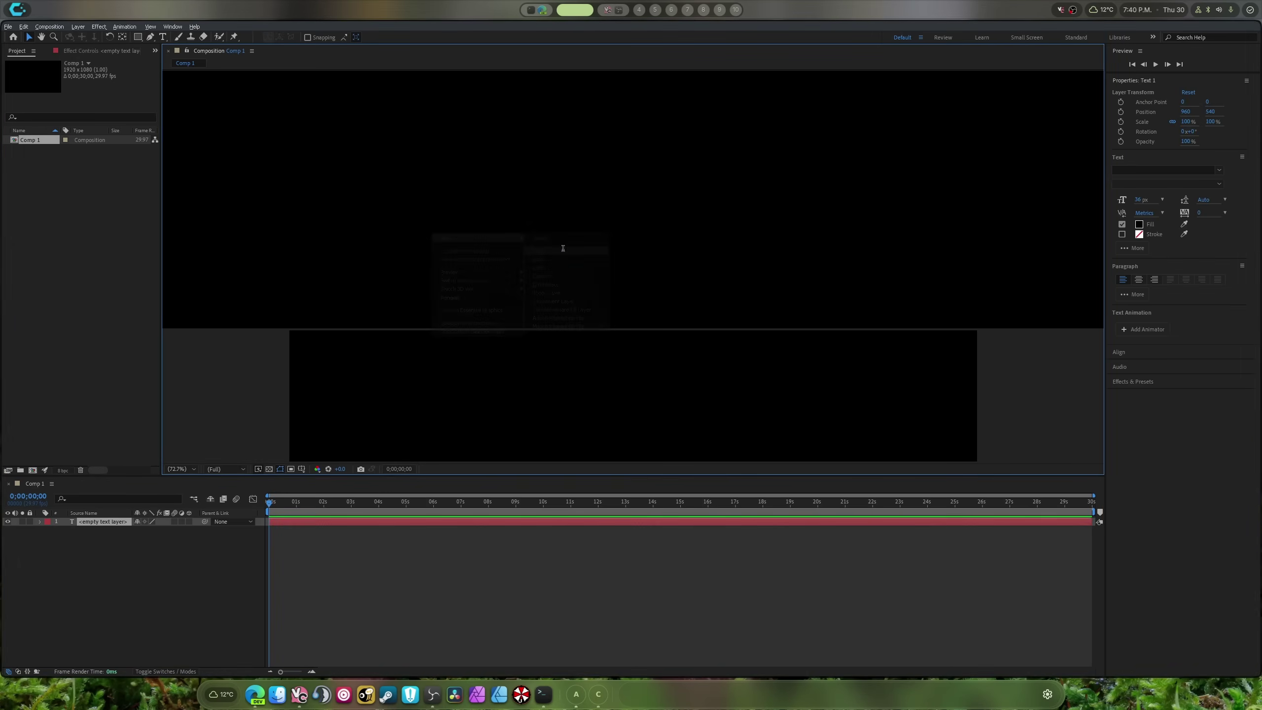
type("H")
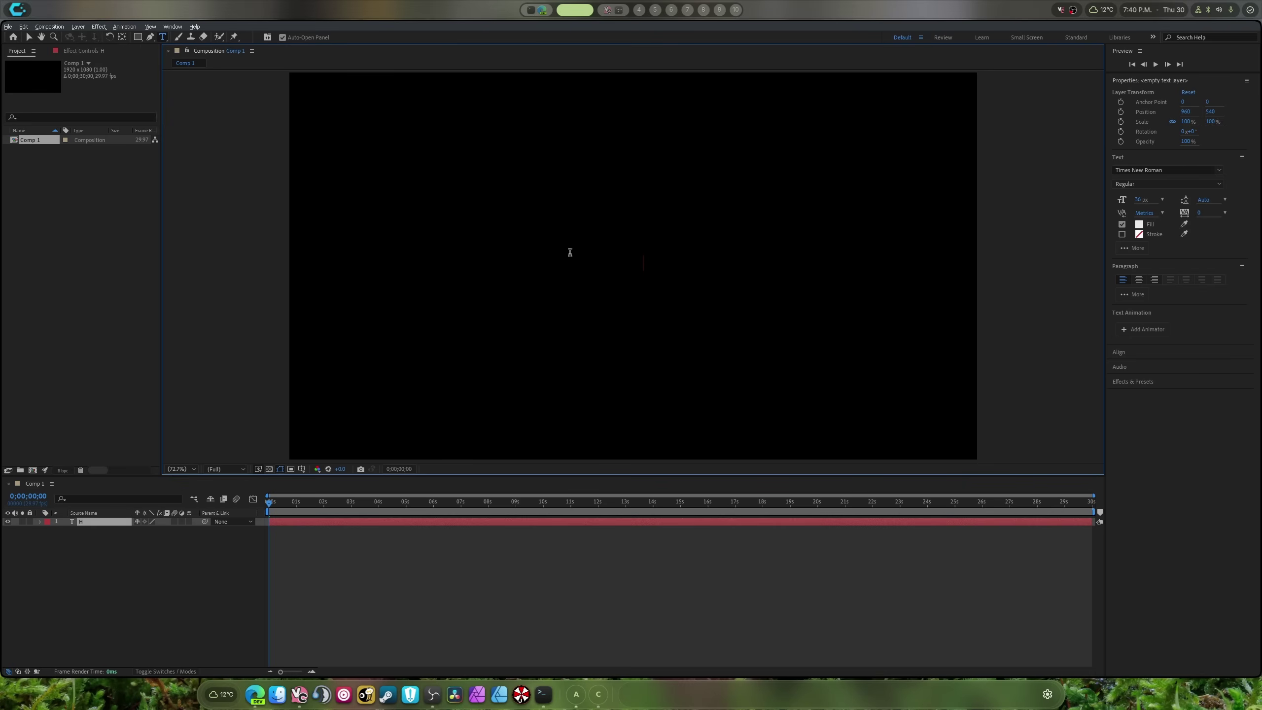
type("ello youtube")
right_click(695, 304)
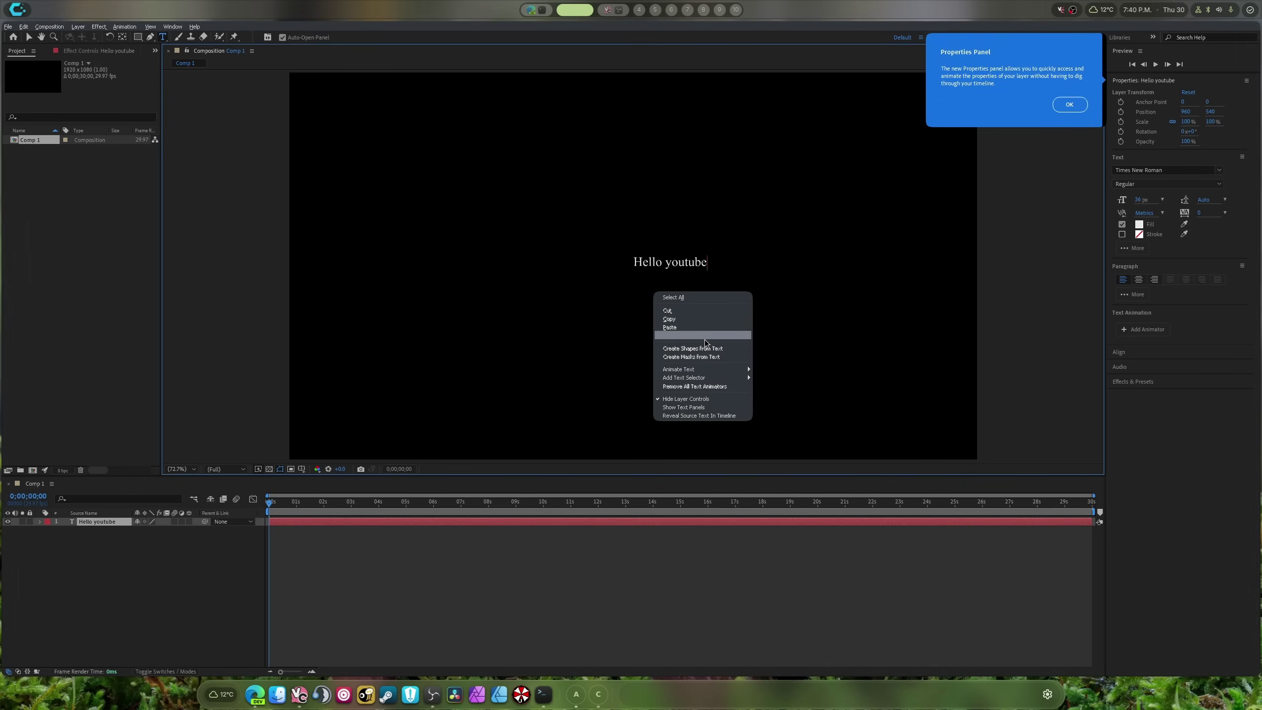
left_click(739, 248)
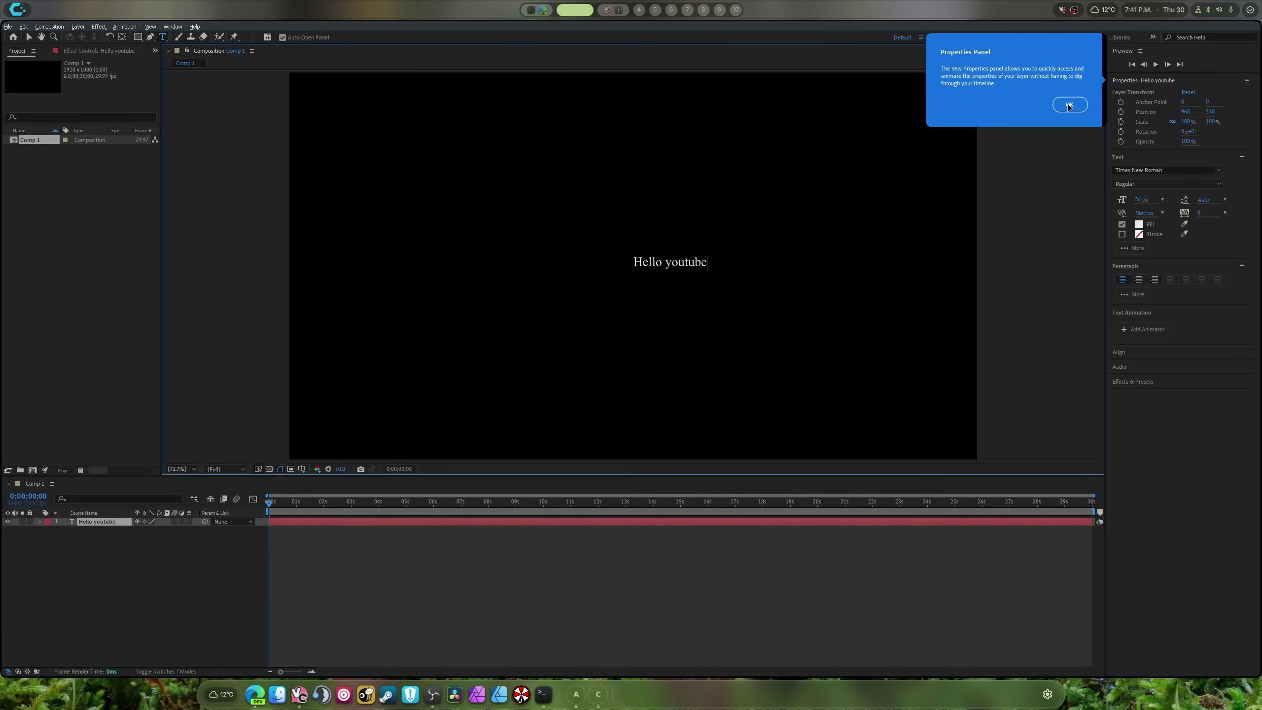
left_click(1185, 130)
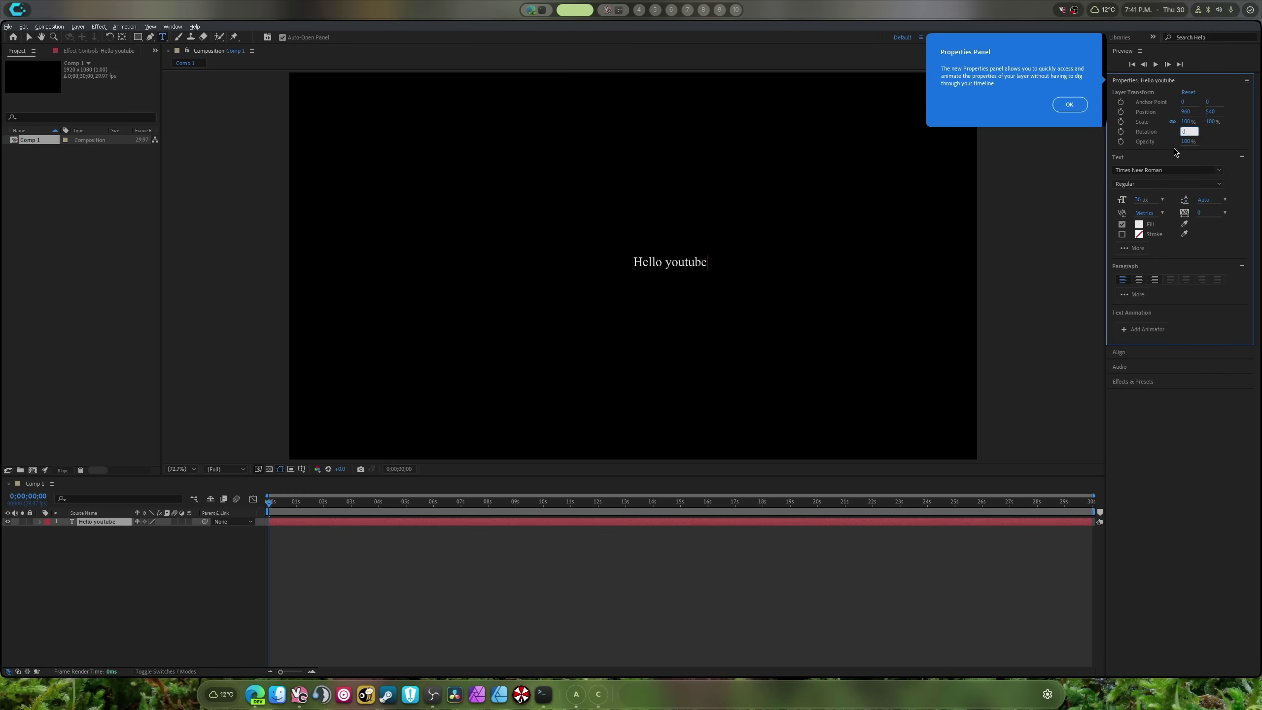
key("Return")
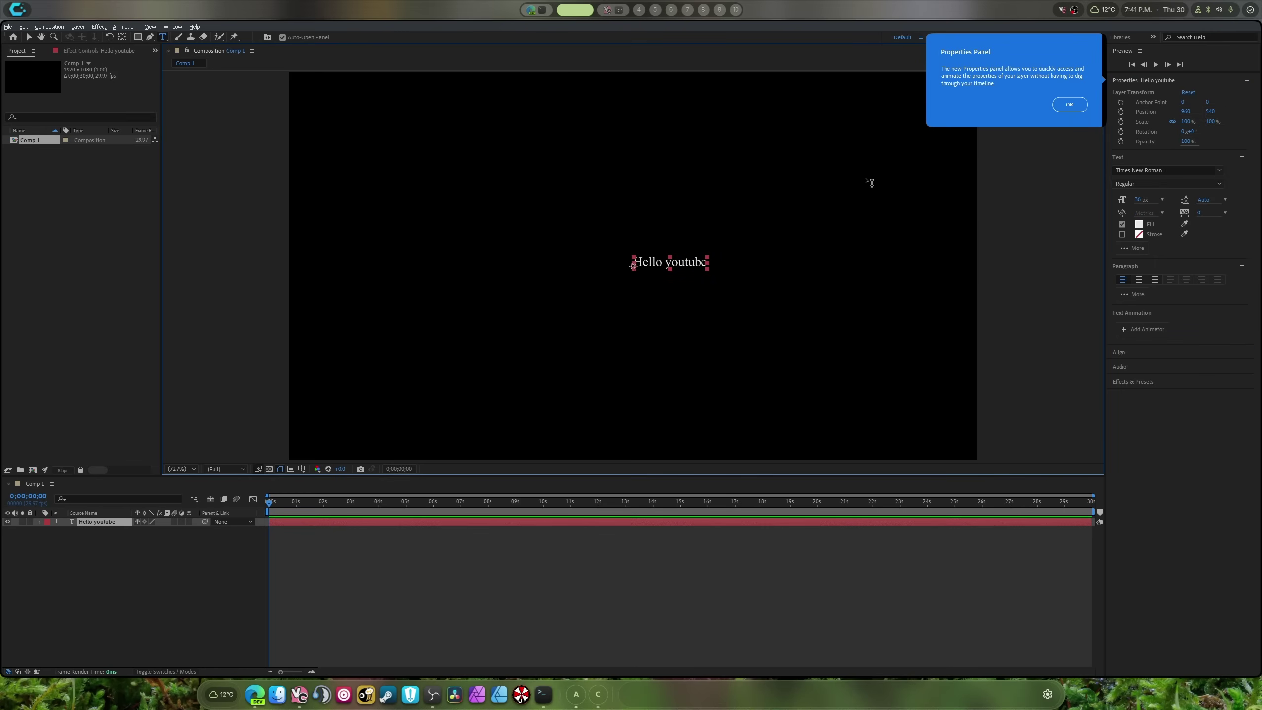
- Create an empty text layer above 'Hello youtube', dismissing the stray text and Project panel menus
left_click(822, 200)
right_click(375, 202)
key("Escape")
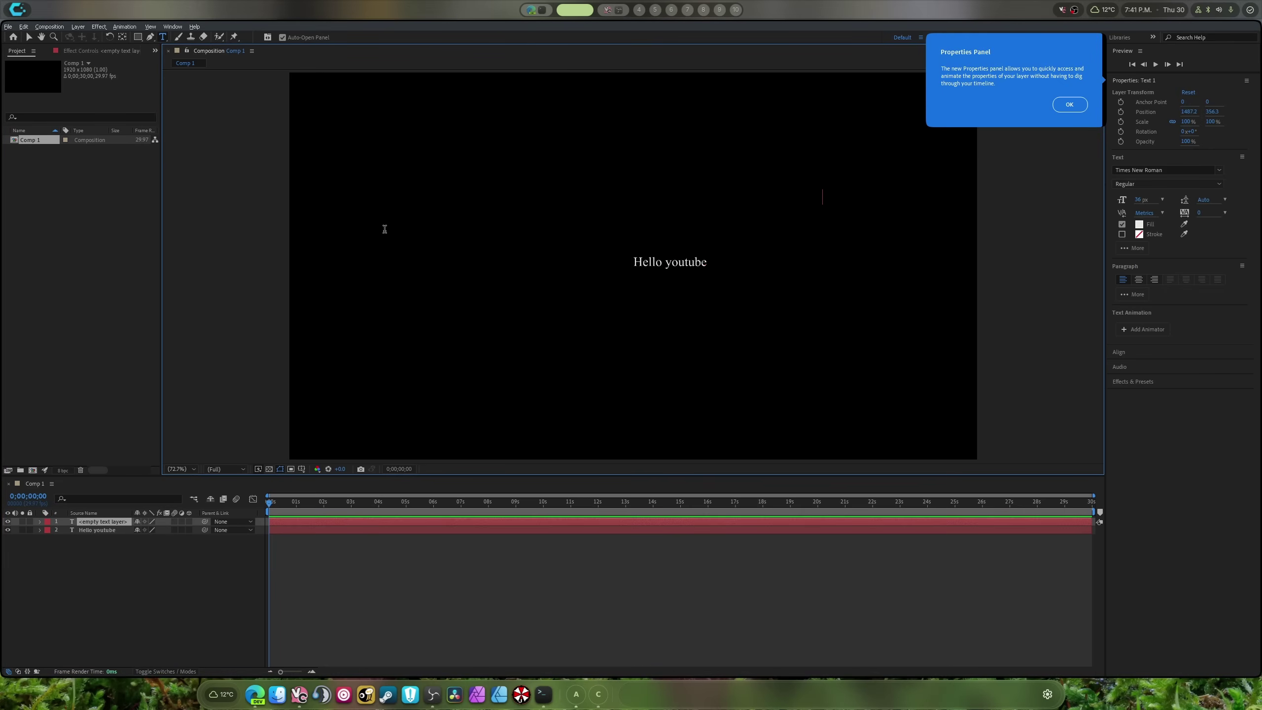
right_click(340, 194)
key("Escape")
right_click(124, 217)
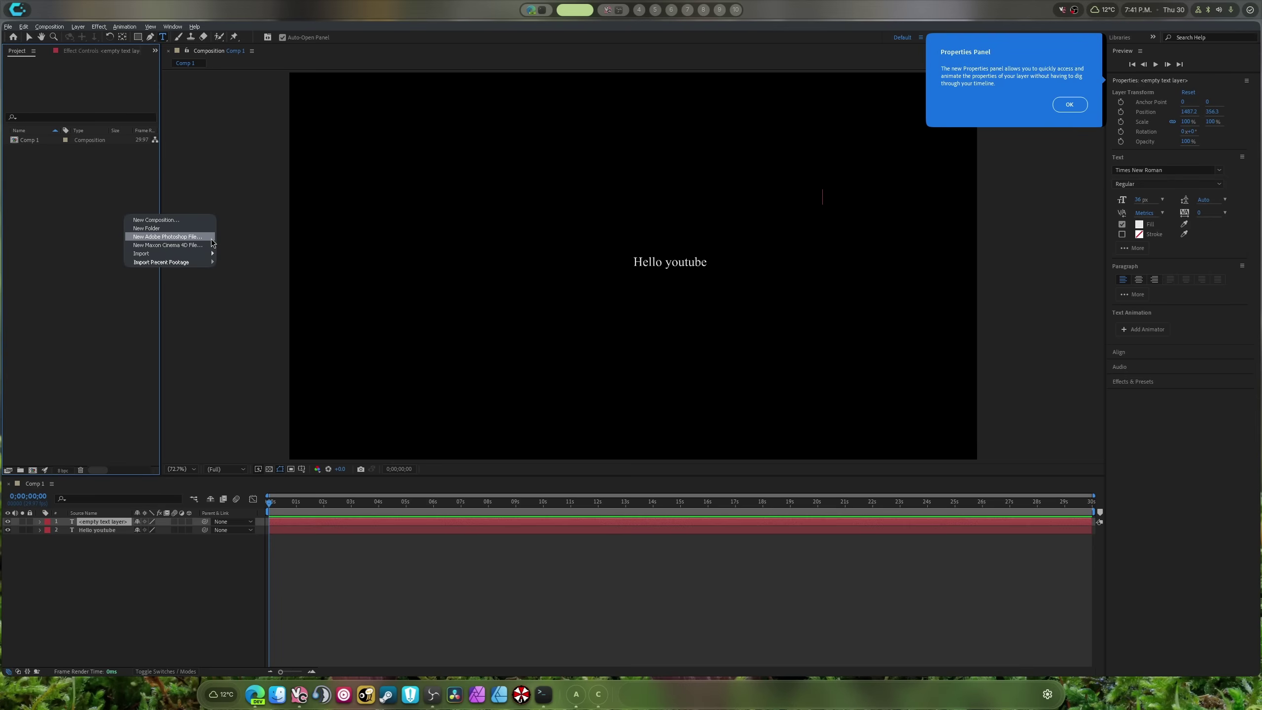
mouse_move(211, 257)
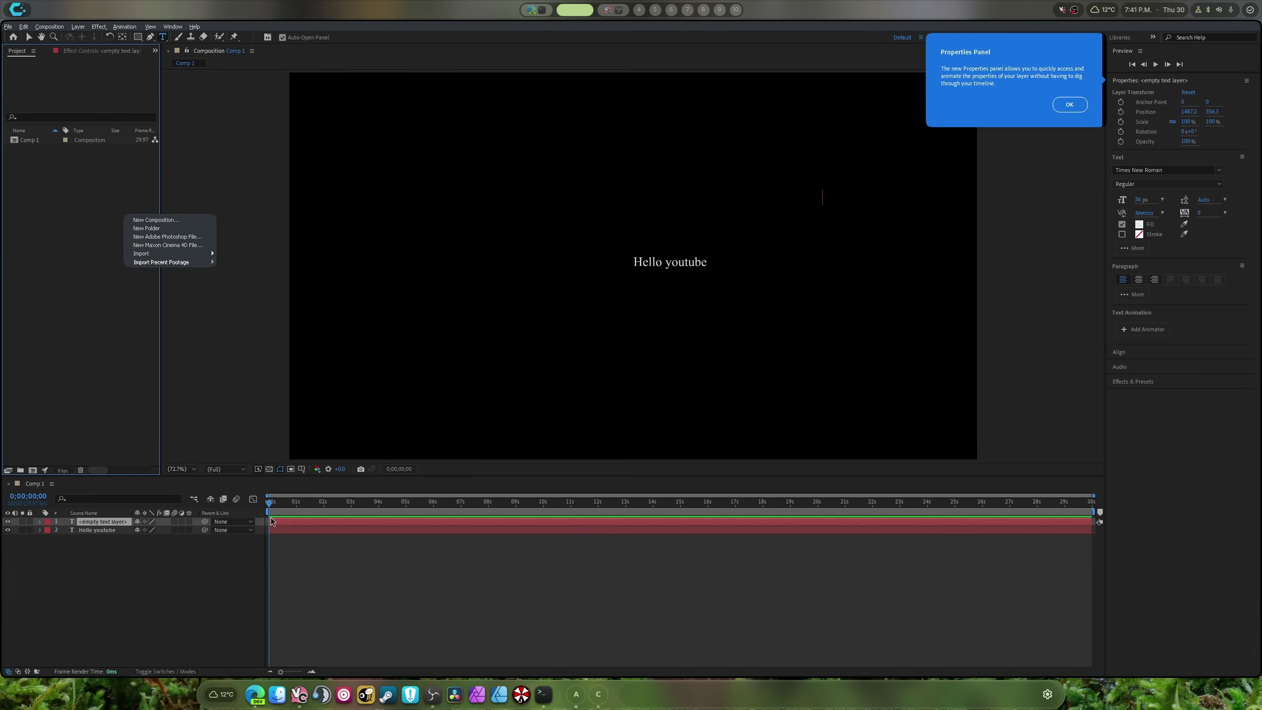
left_click(218, 595)
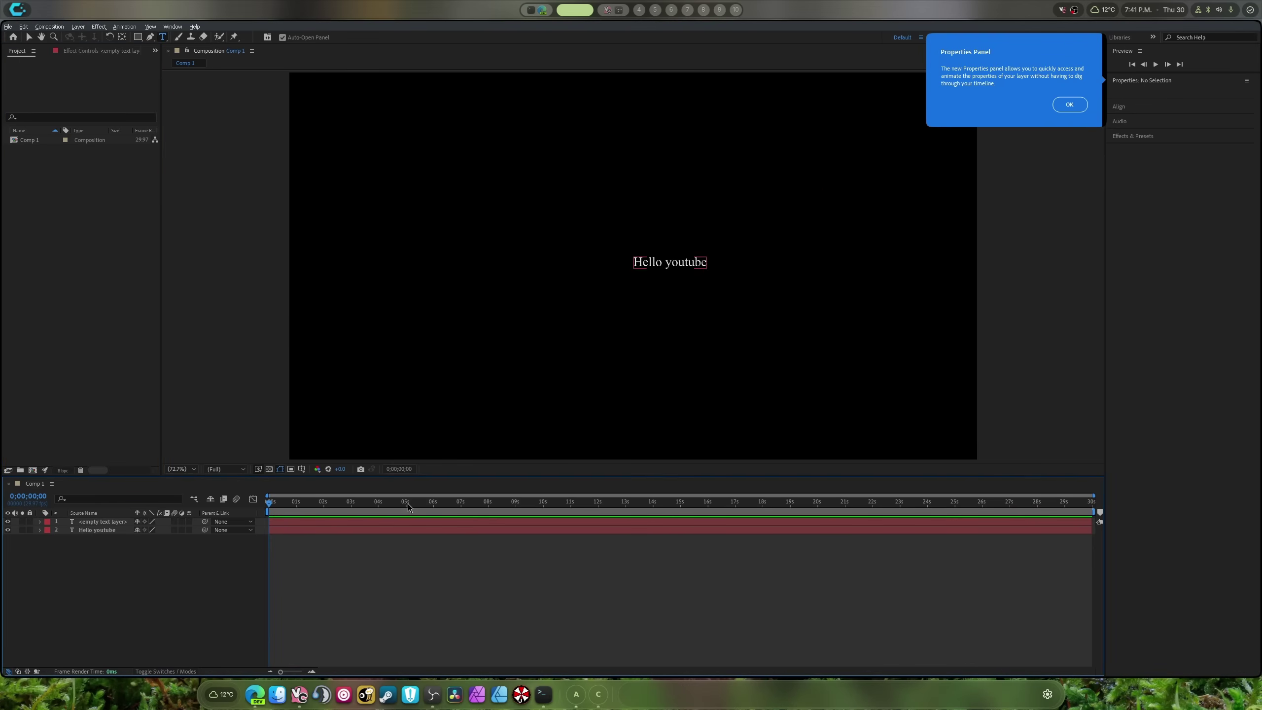
- Browse the Blur & Sharpen (Gaussian, Radial Blur), Channel and Cinema 4D effects, then select the Hello youtube text
left_click(1151, 141)
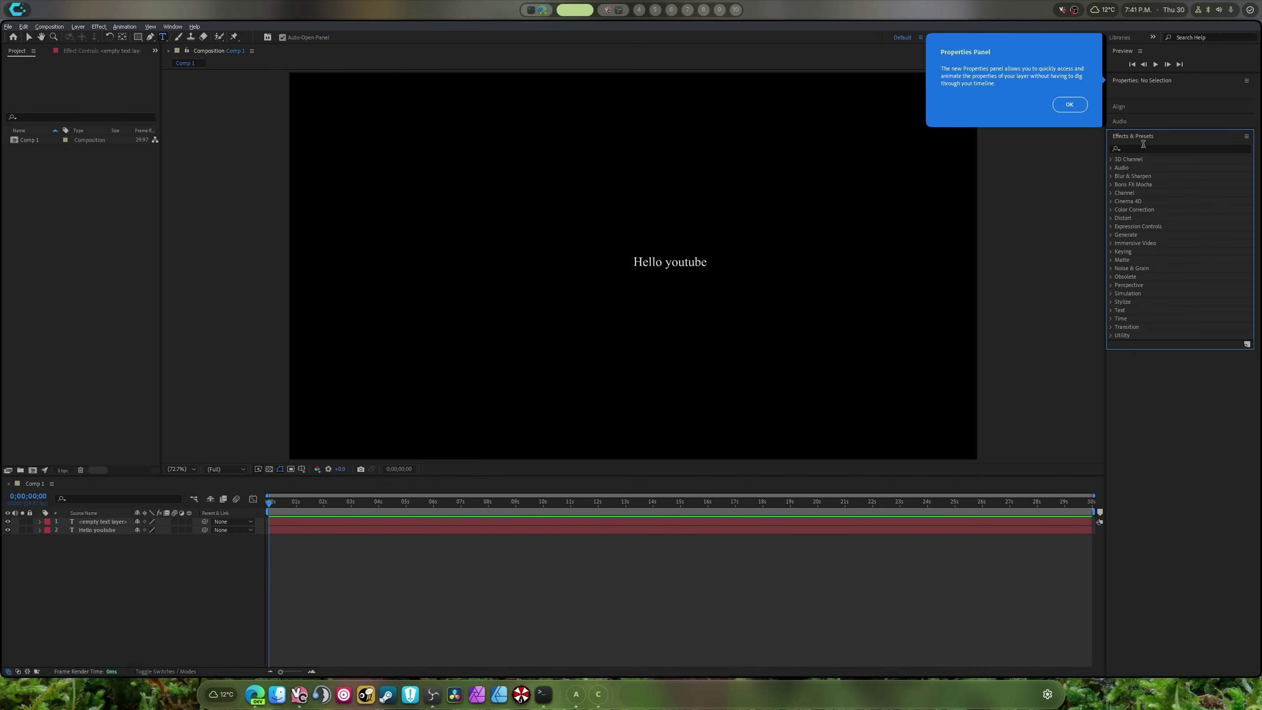
left_click(1111, 176)
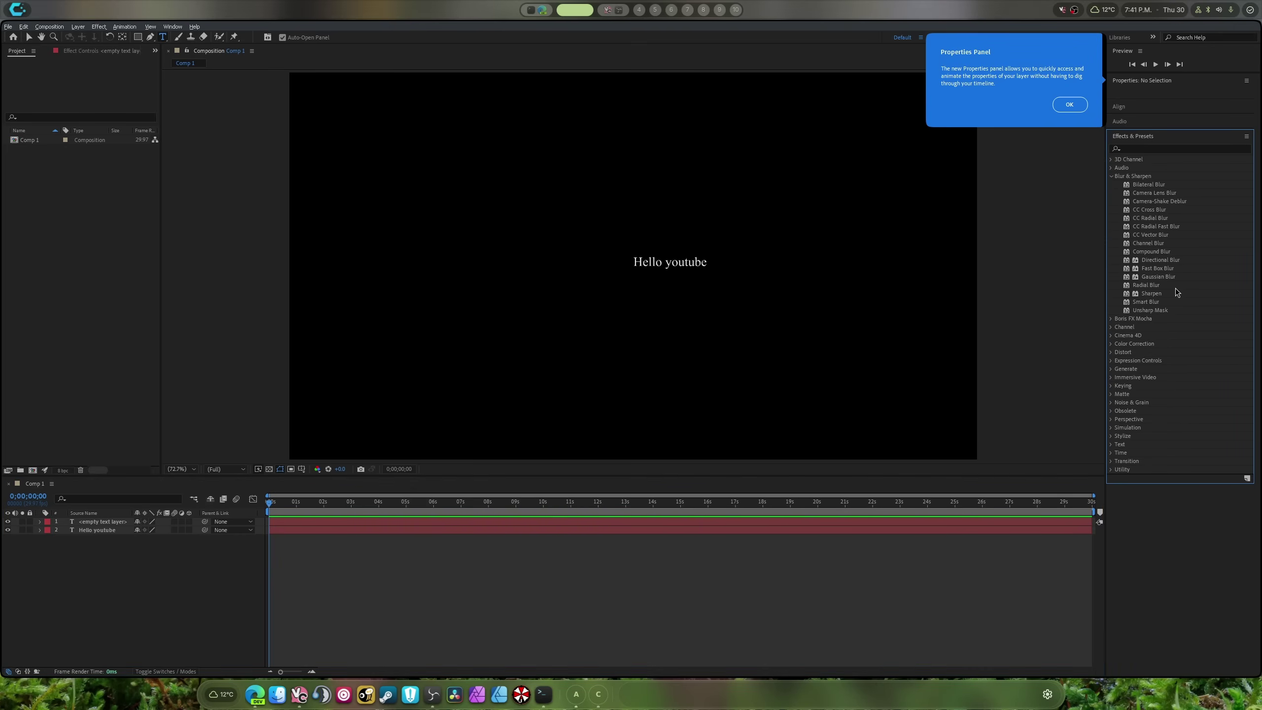
left_click(1158, 276)
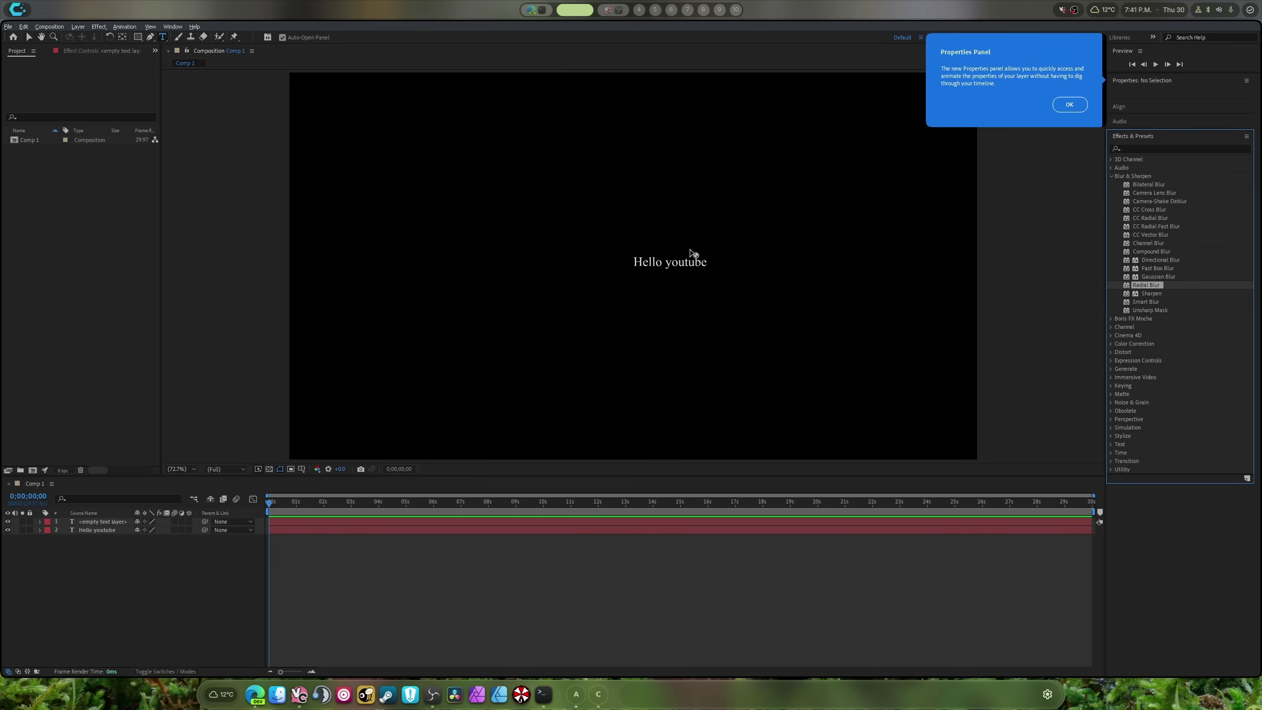
left_click(1165, 285)
left_click(1112, 327)
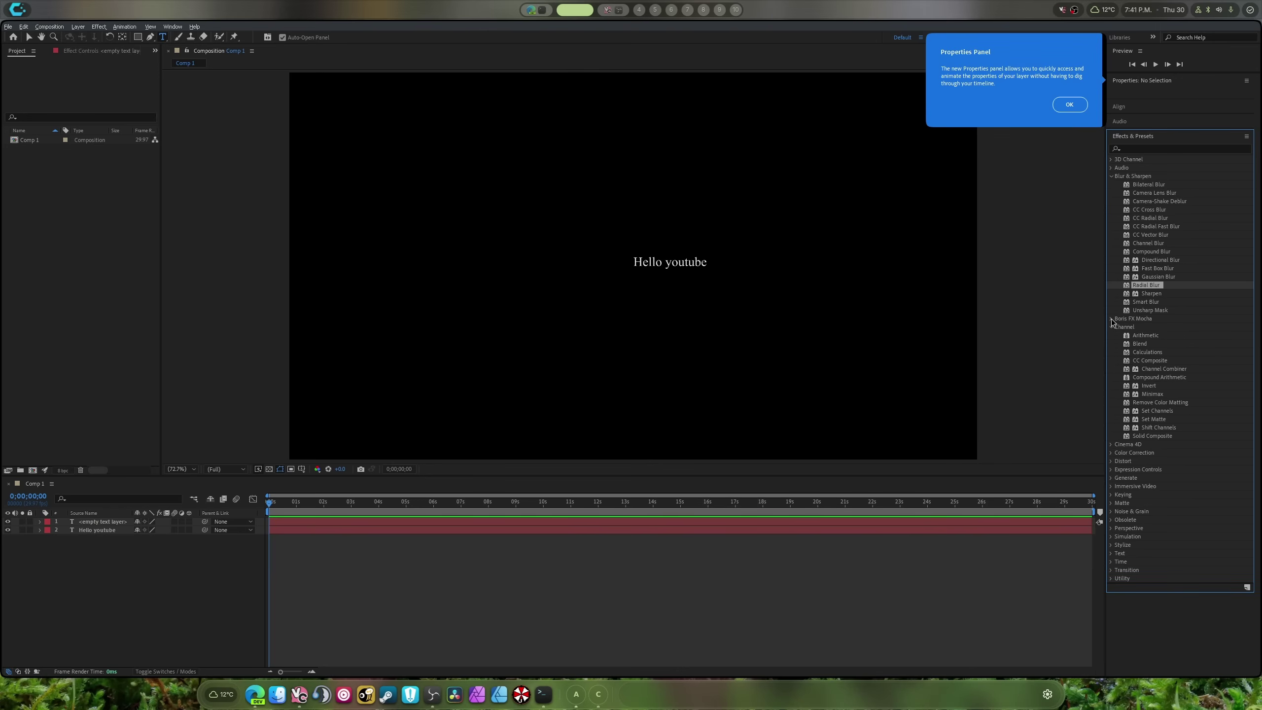
left_click(1112, 444)
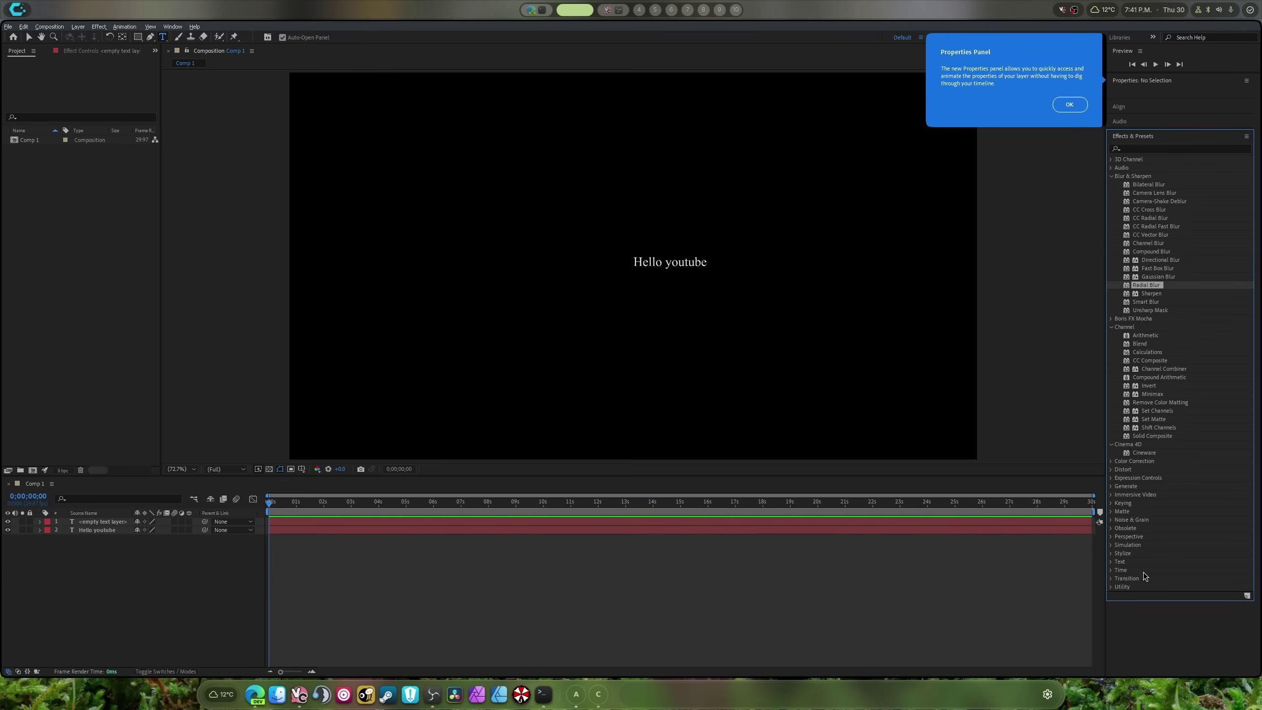
left_click(687, 260)
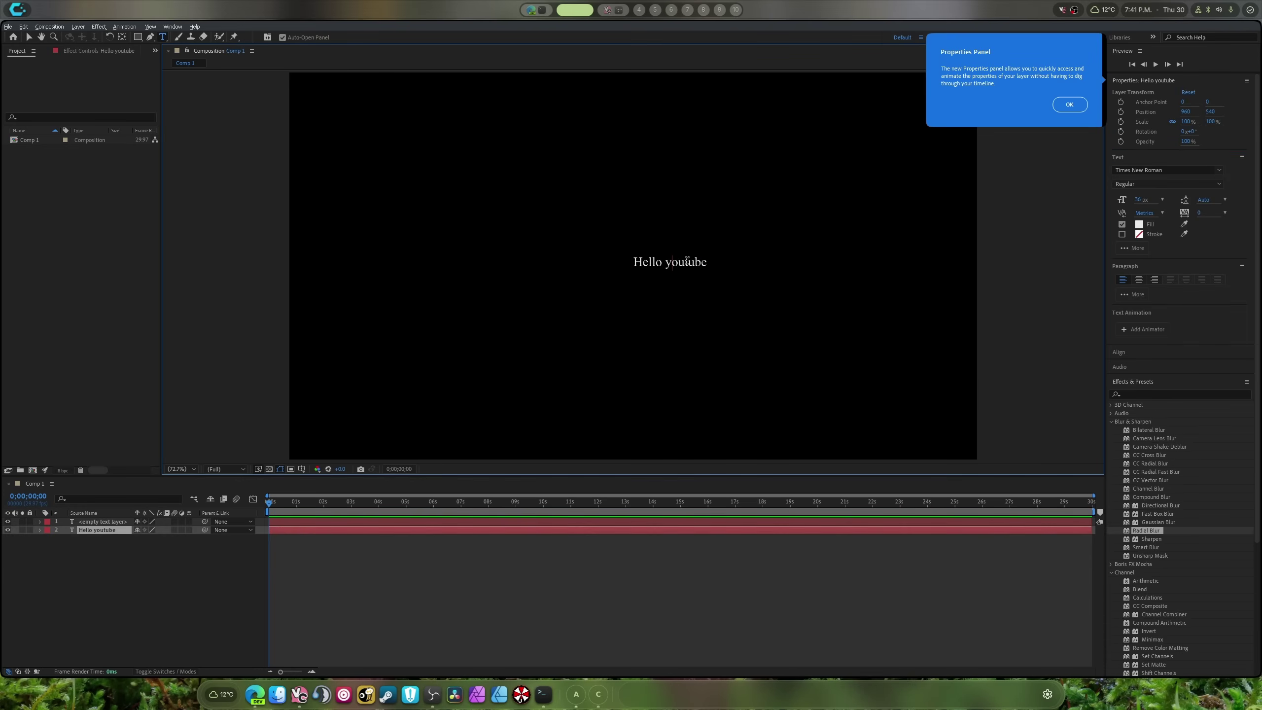
- Enable Per-character 3D on the Hello youtube layer via Animate Text
left_click(557, 141)
right_click(512, 132)
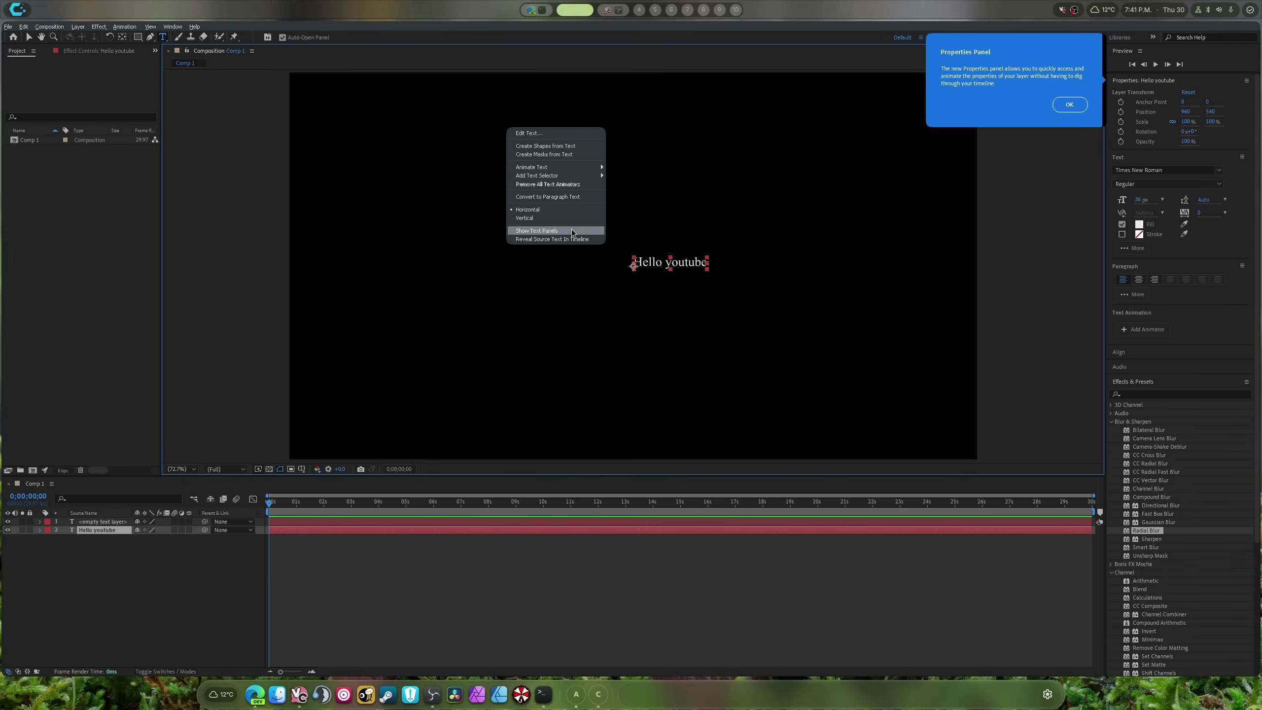
mouse_move(569, 169)
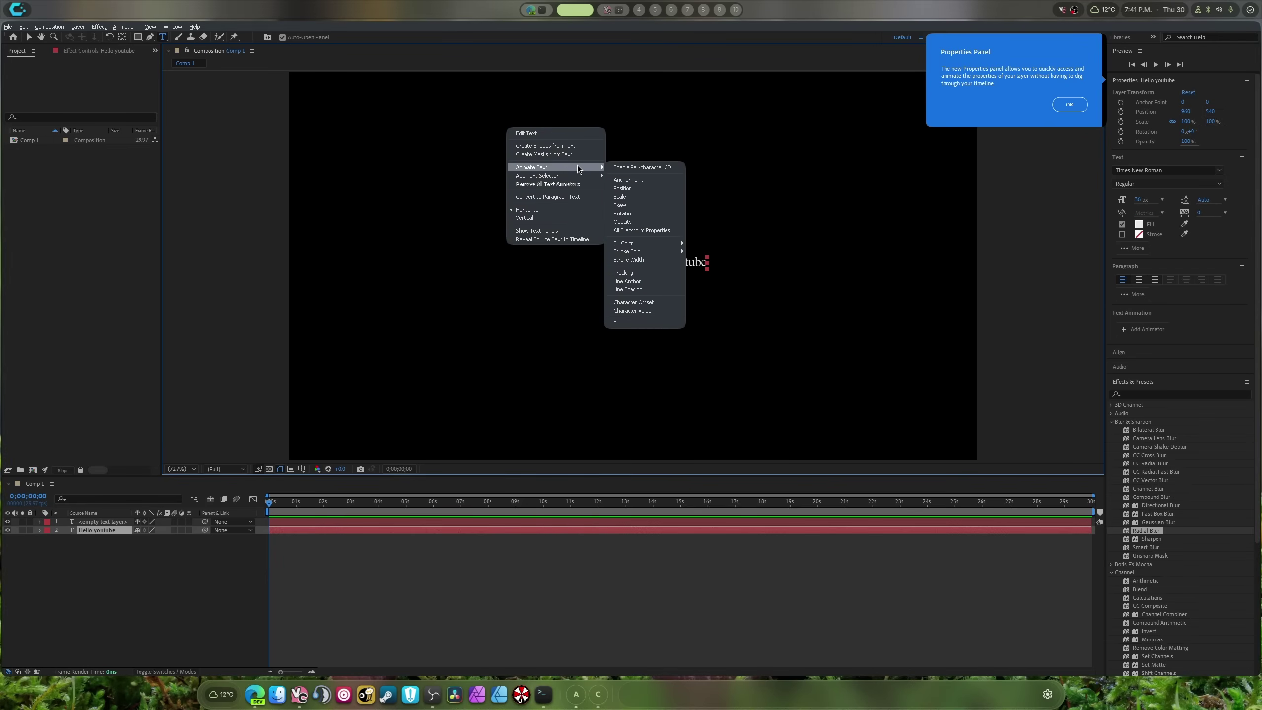
left_click(621, 168)
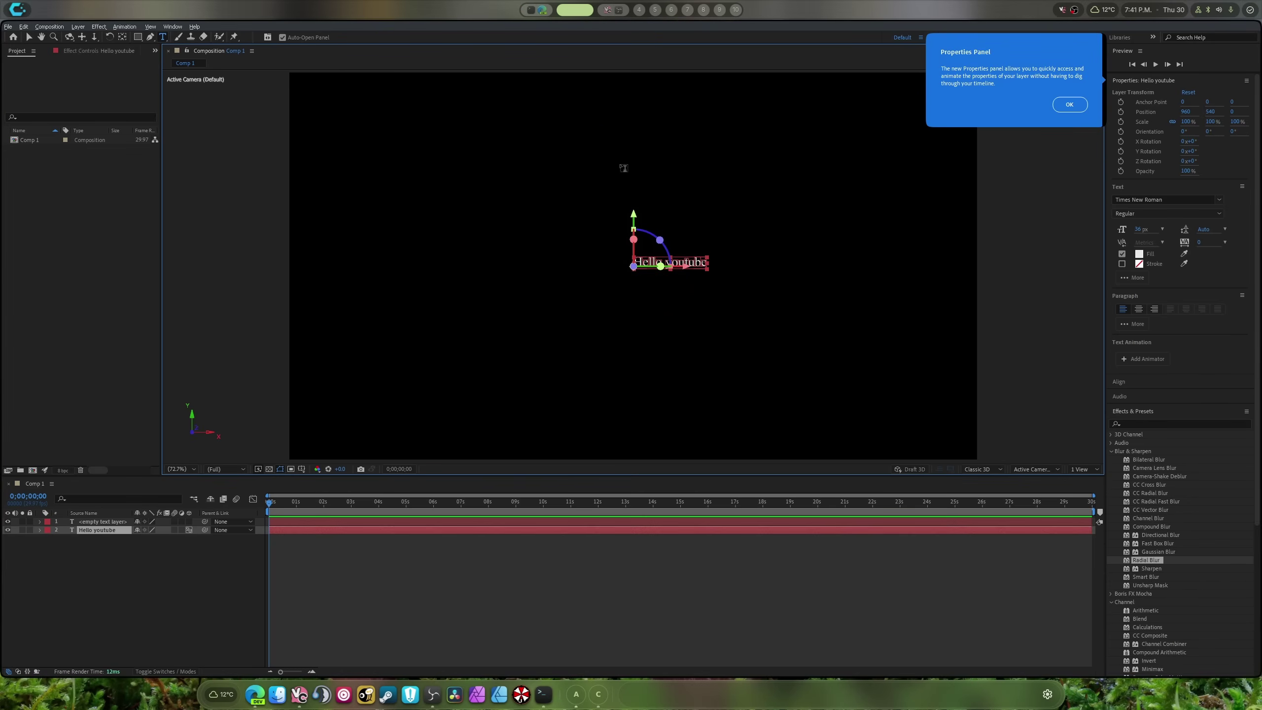
- Discard a stray empty text layer, then select the letter b in the Hello youtube text
left_click(627, 209)
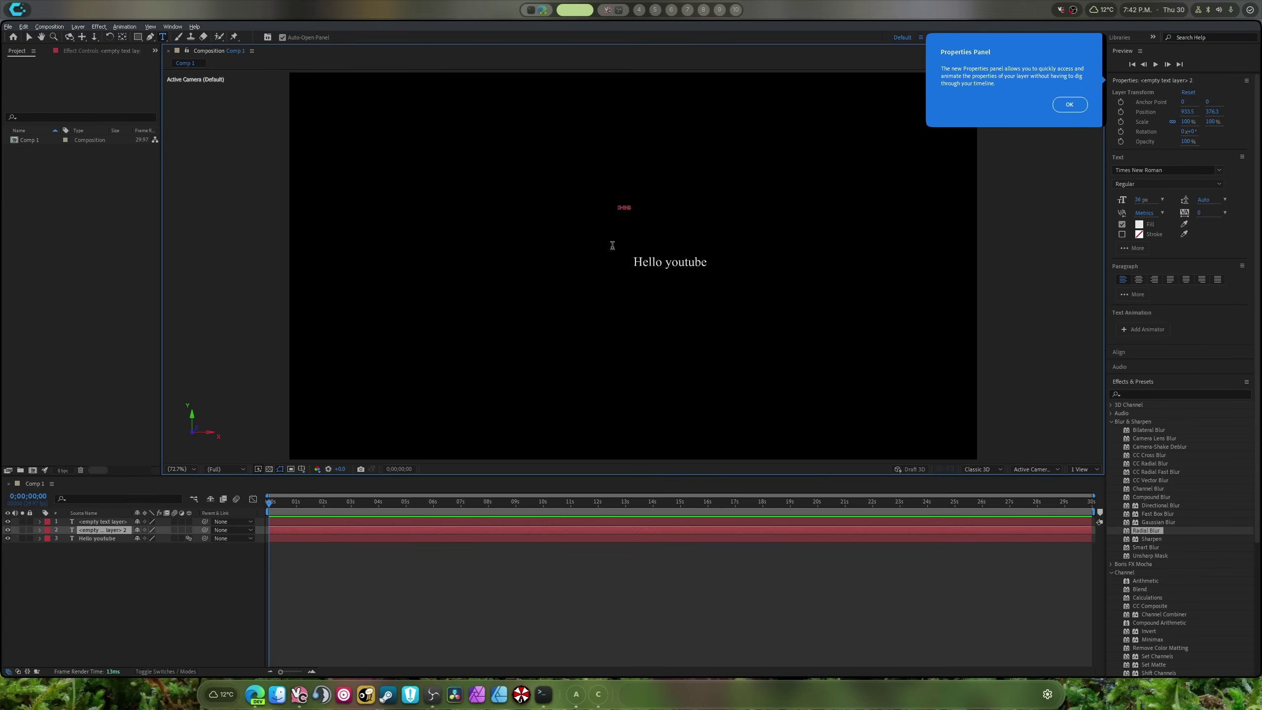
left_click(634, 265)
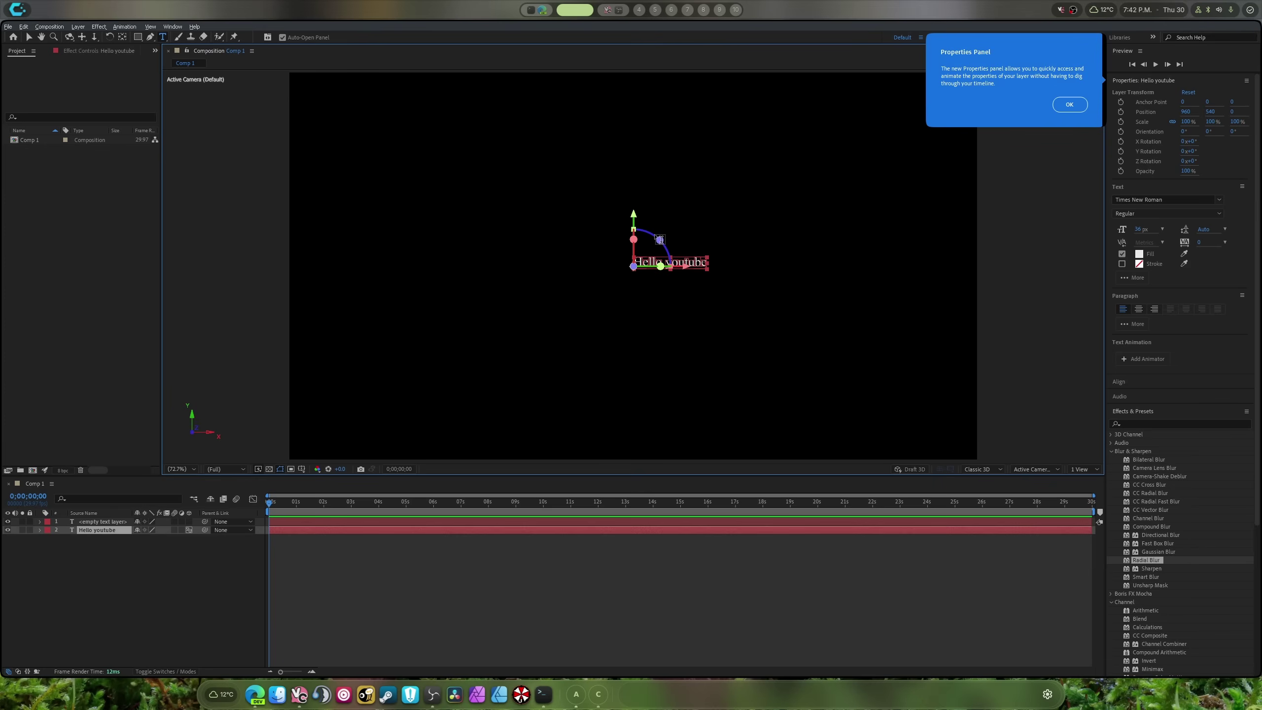
scroll(659, 240, "up", 8)
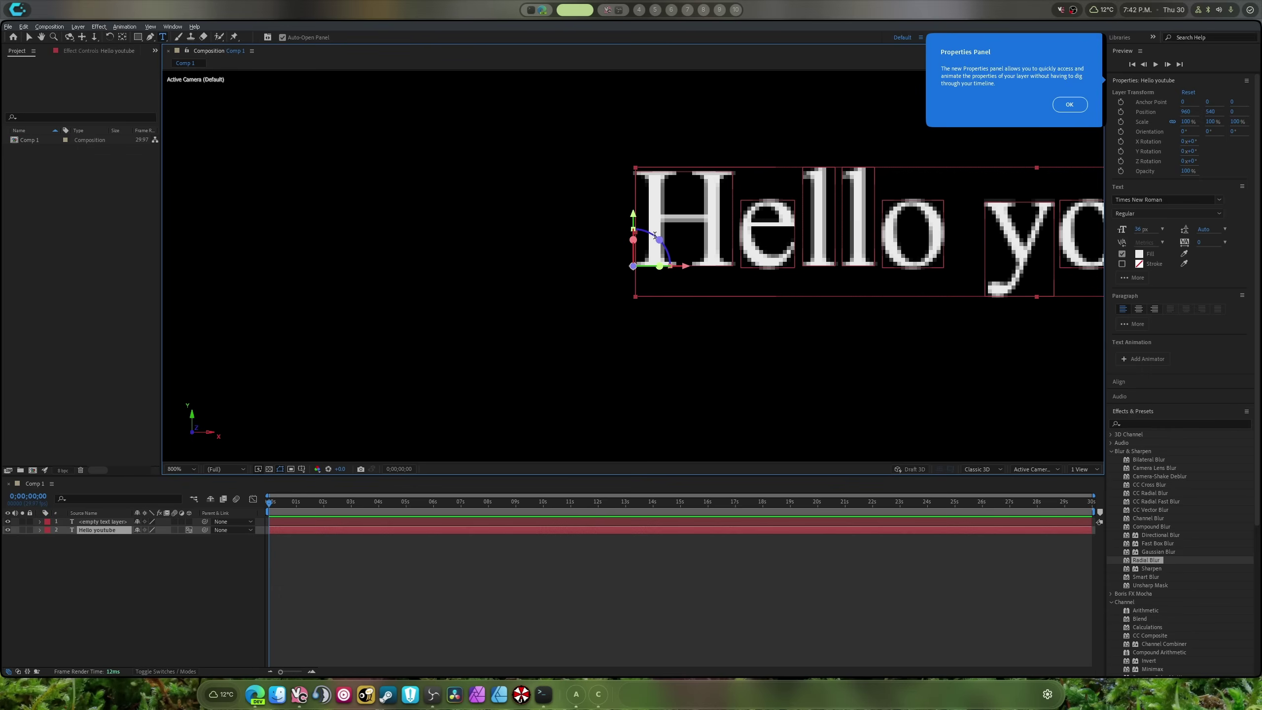
scroll(654, 235, "down", 4)
scroll(654, 235, "up", 2)
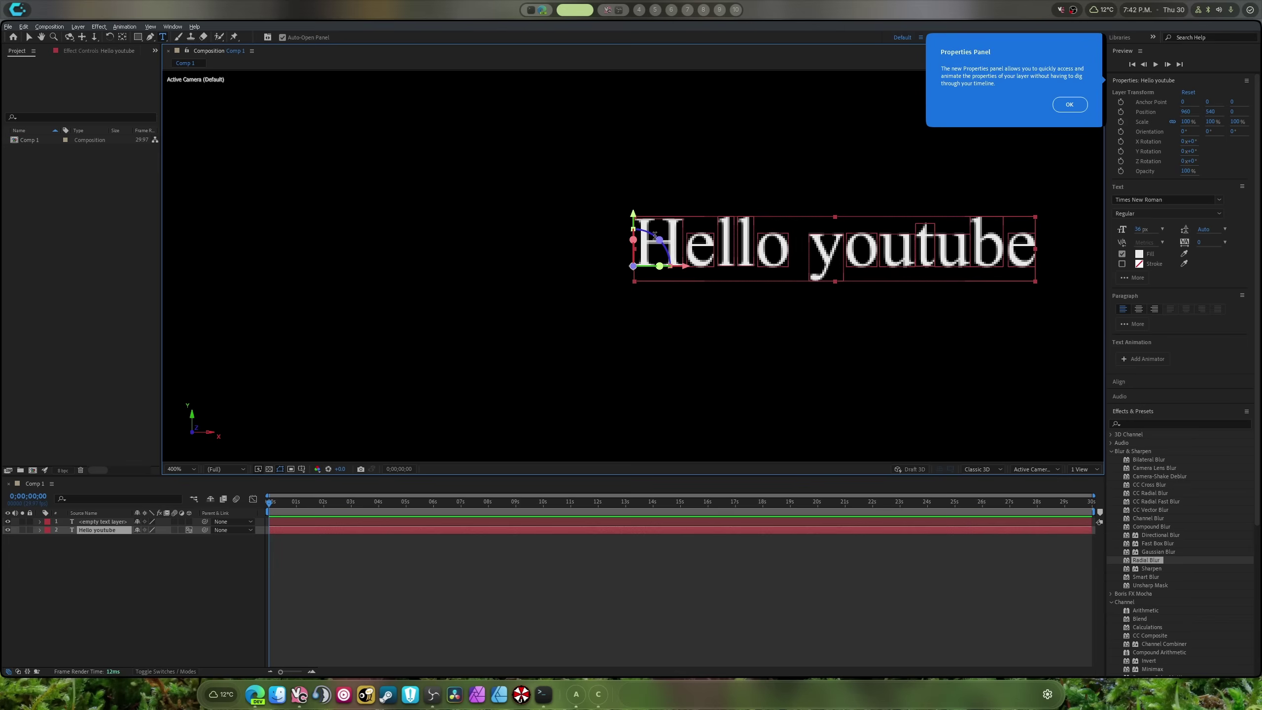
left_click(636, 263)
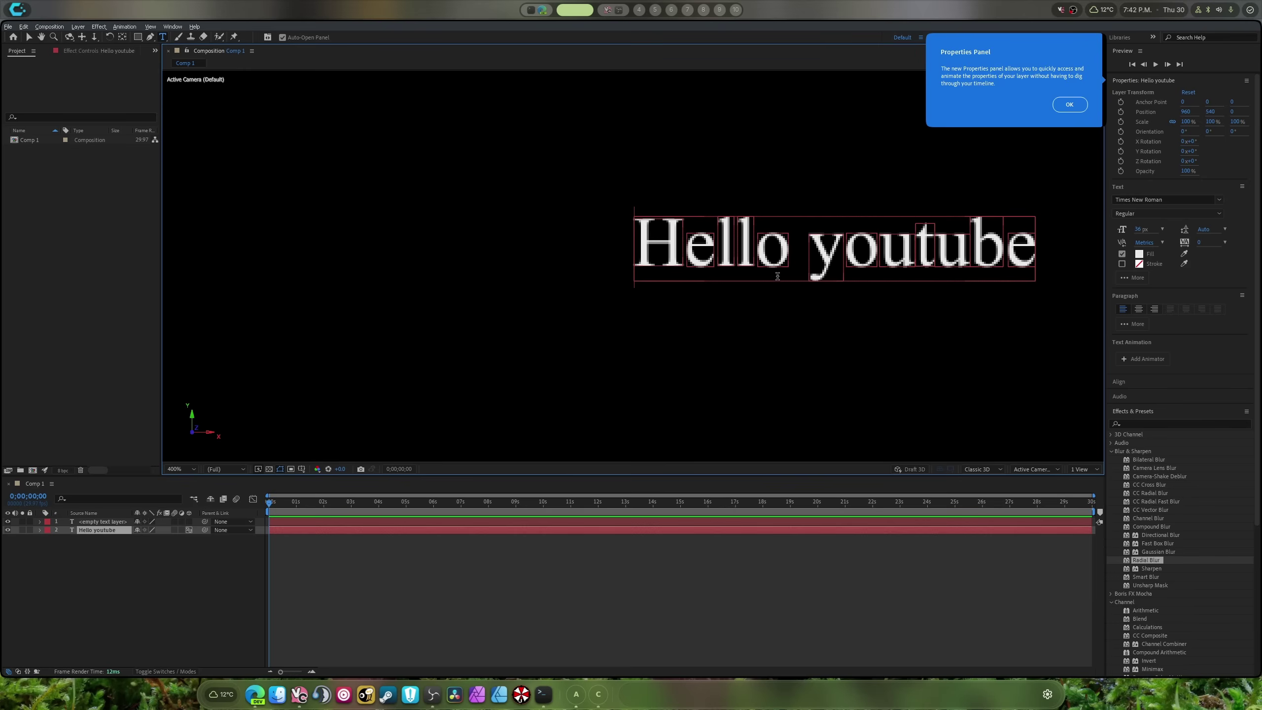
scroll(775, 275, "down", 4)
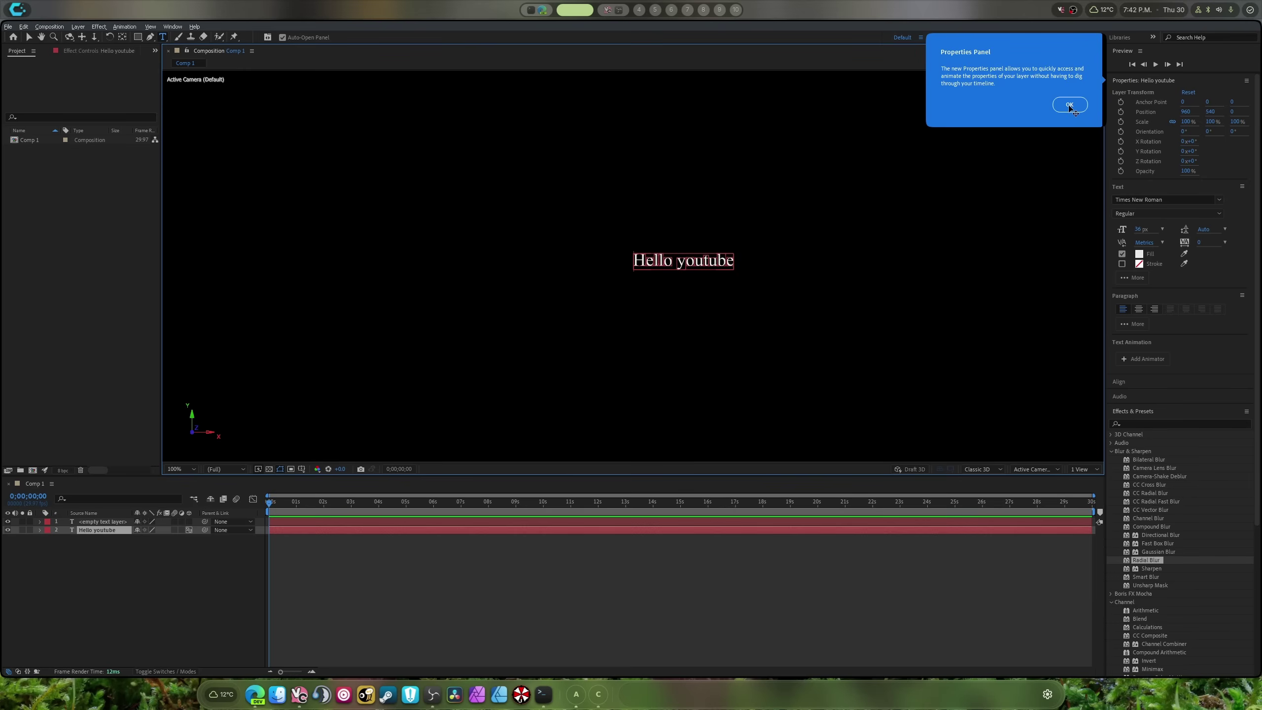
left_click(666, 260)
left_click_drag(728, 263, 716, 263)
- Add a Skew animator to the Hello youtube text
right_click(722, 267)
left_click(710, 261)
right_click(709, 258)
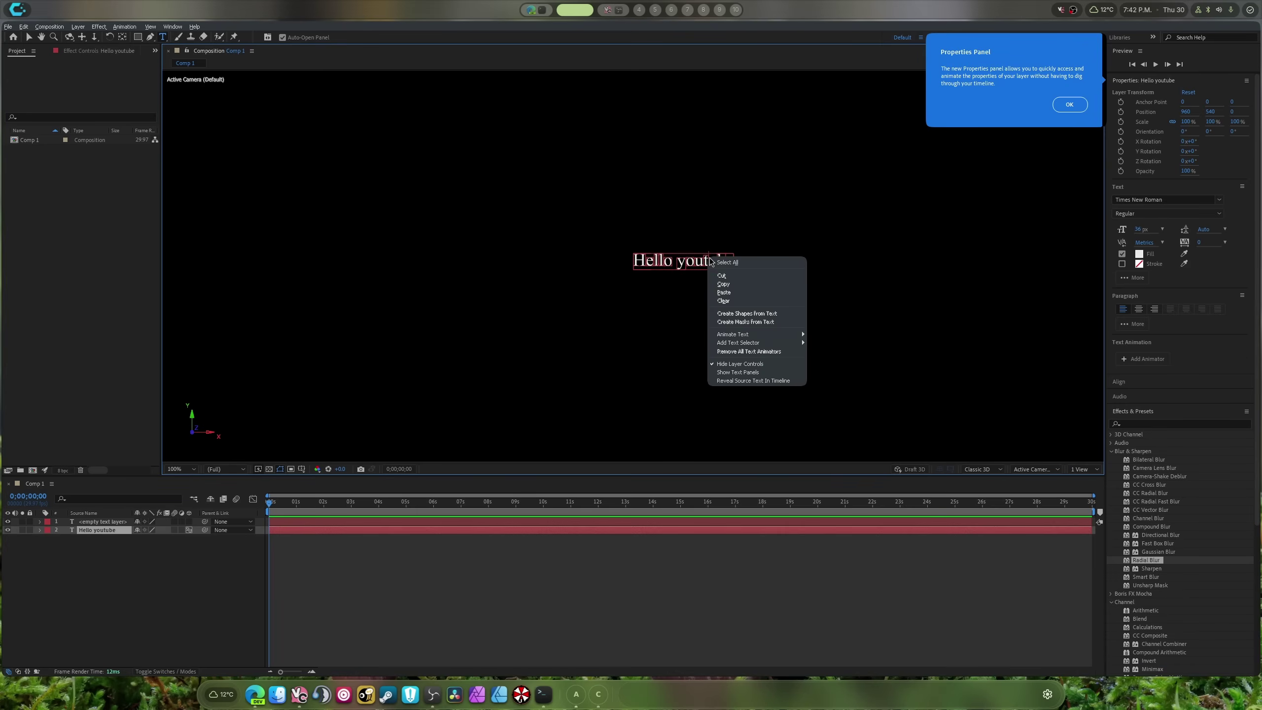
mouse_move(775, 335)
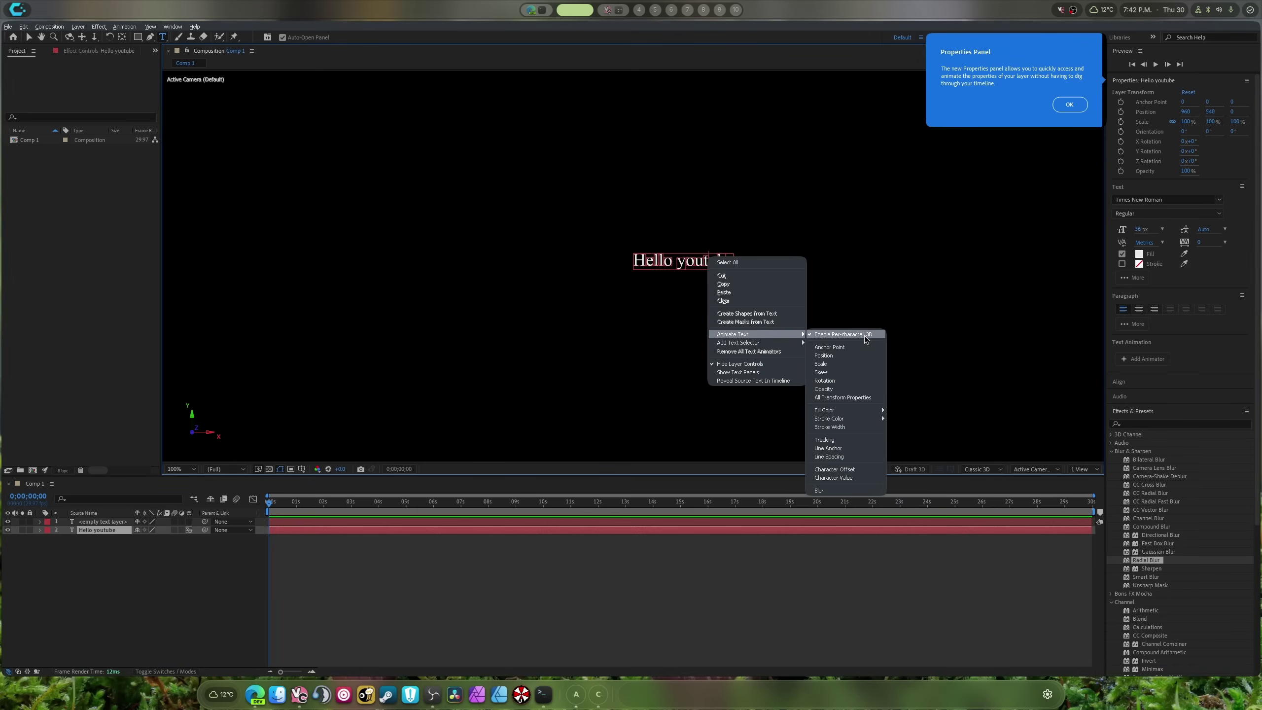
left_click(862, 371)
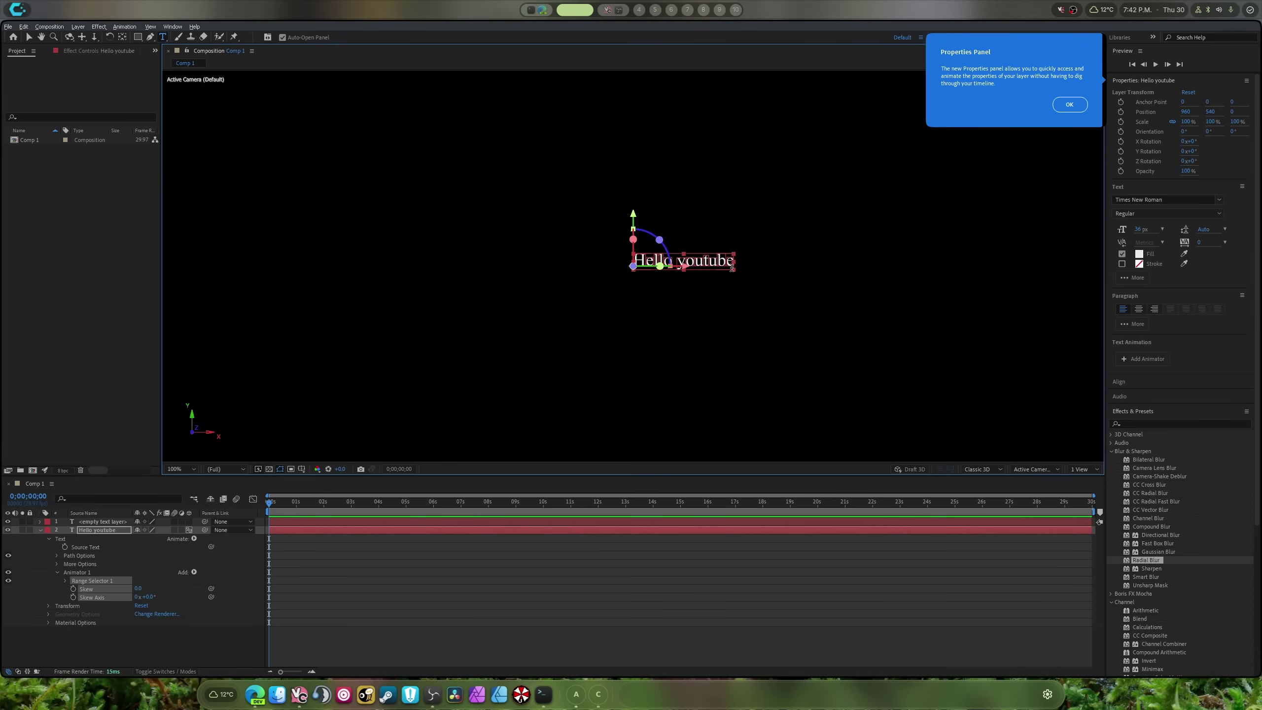
- Delete the two empty text layers from the timeline
left_click_drag(738, 272, 746, 292)
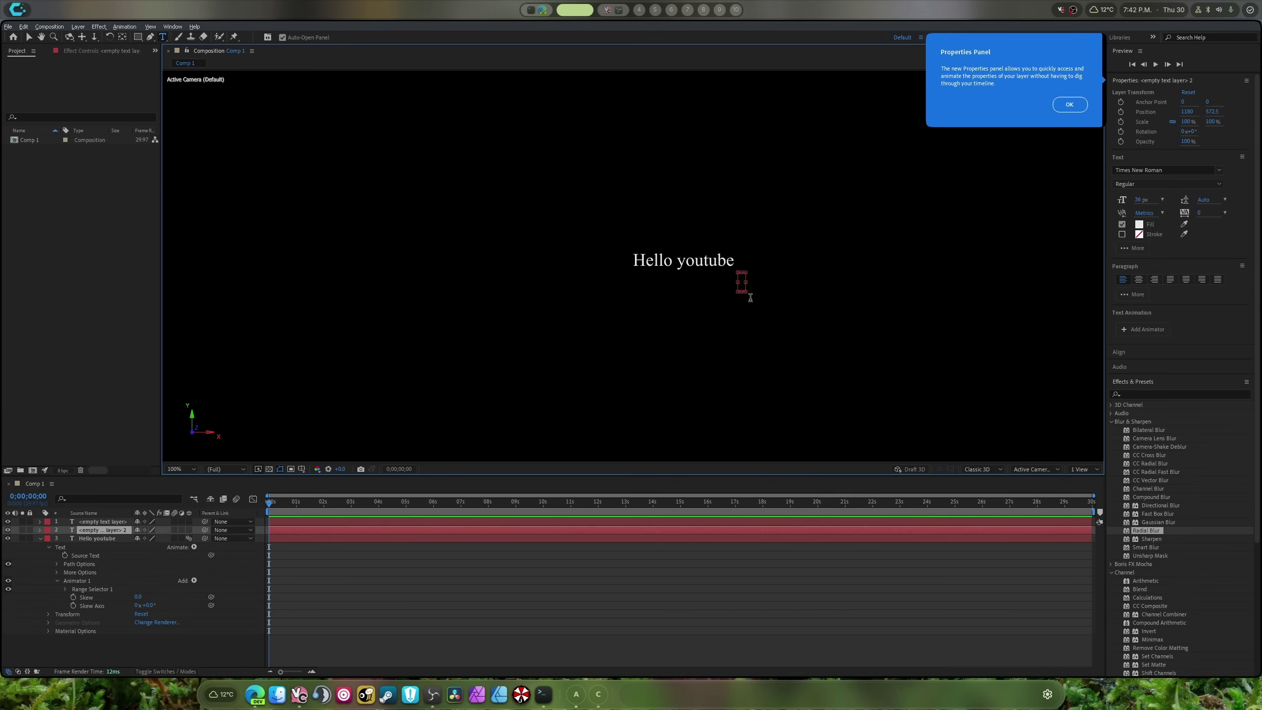
left_click(111, 539)
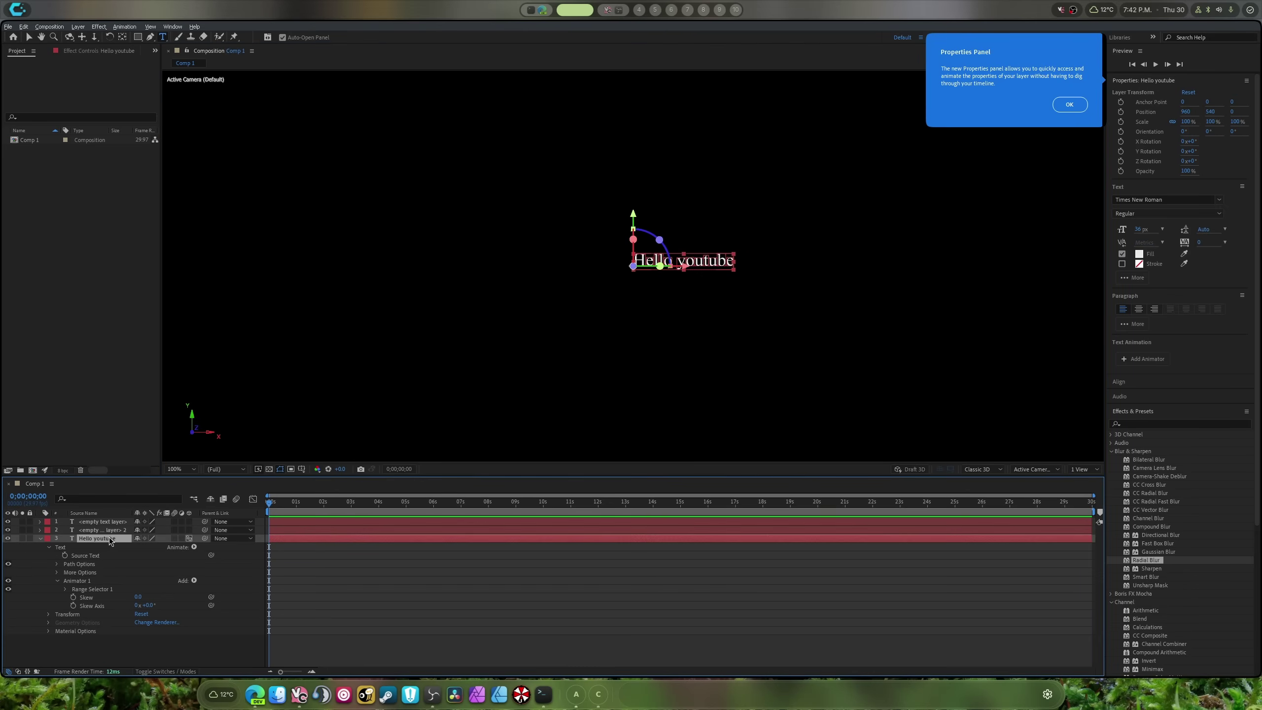
left_click(108, 531)
key("Delete")
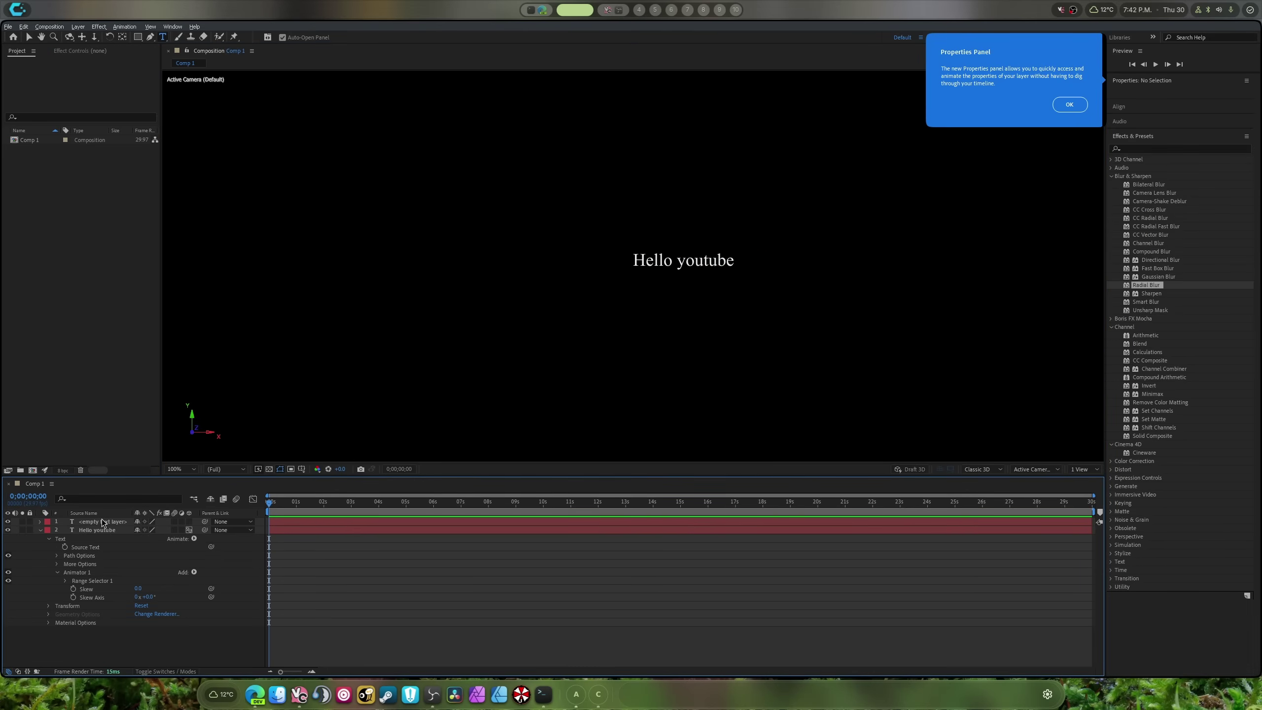
left_click(104, 522)
key("Delete")
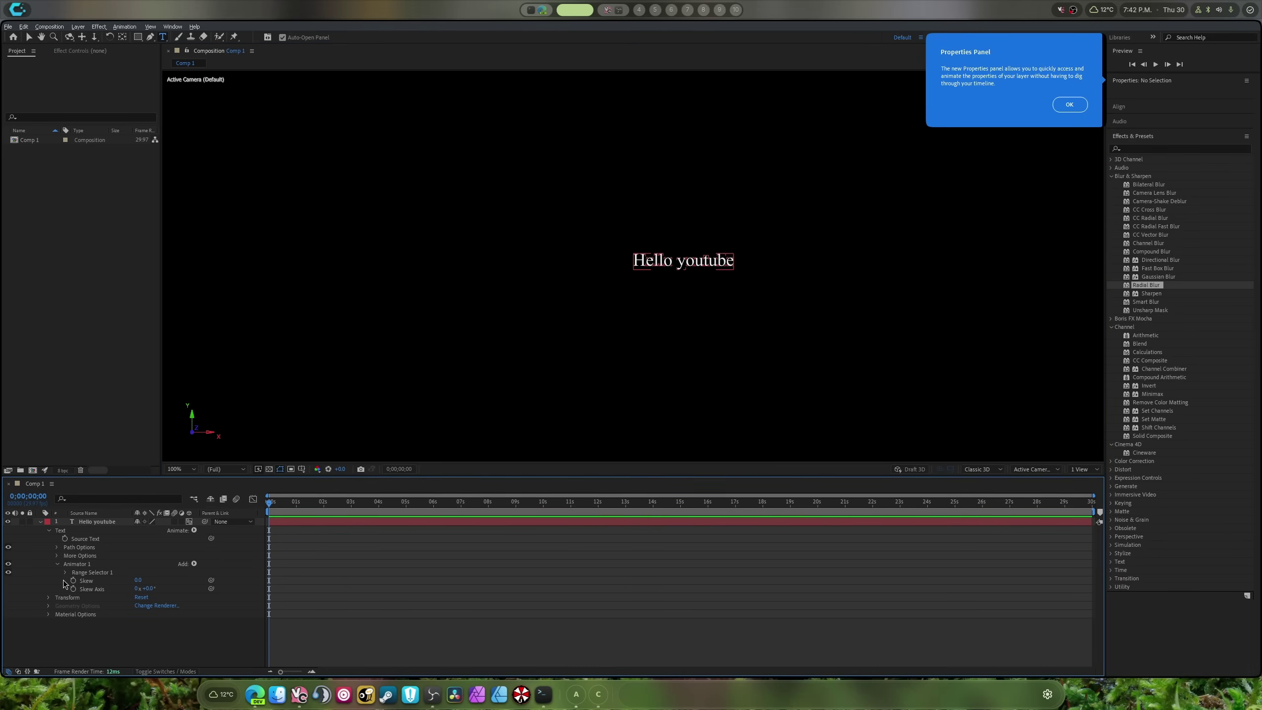
- Set Skew to 15, adjust the Skew Axis, and scrub the timeline to preview the slant
left_click(86, 581)
left_click_drag(144, 581, 163, 589)
left_click(149, 588)
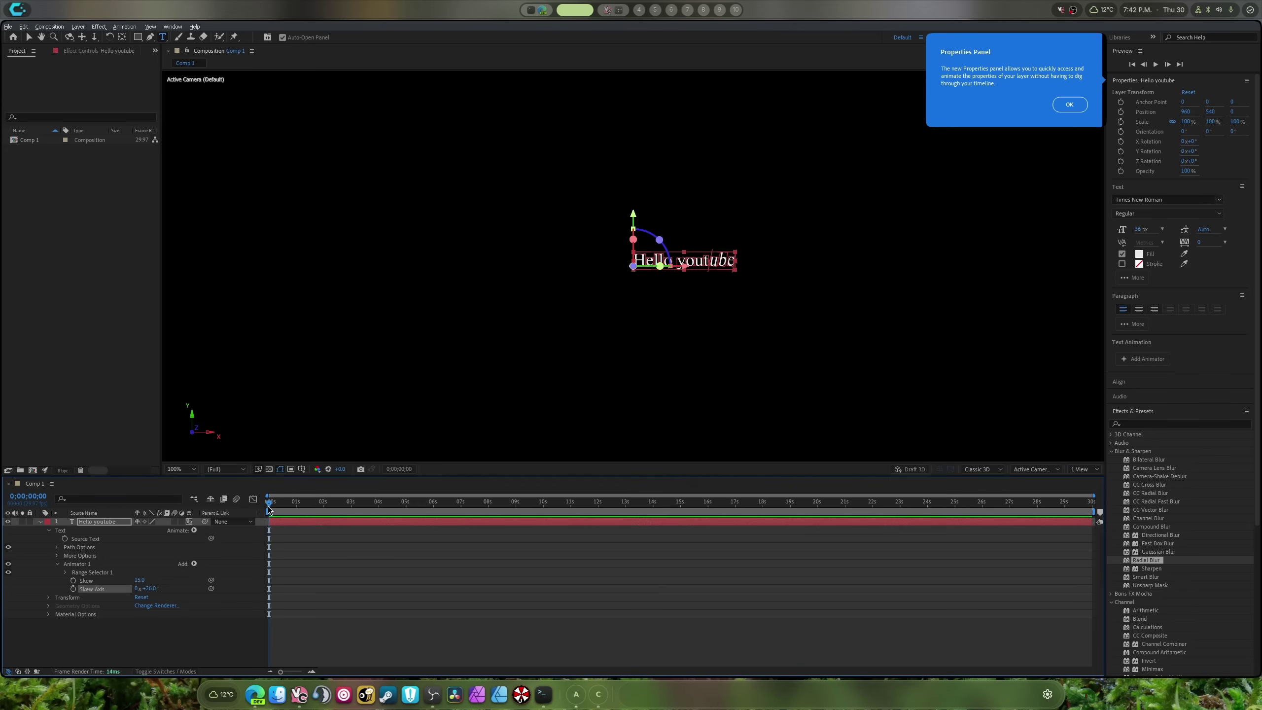
mouse_move(268, 508)
left_mouse_down()
mouse_move(433, 510)
mouse_move(247, 496)
left_mouse_up()
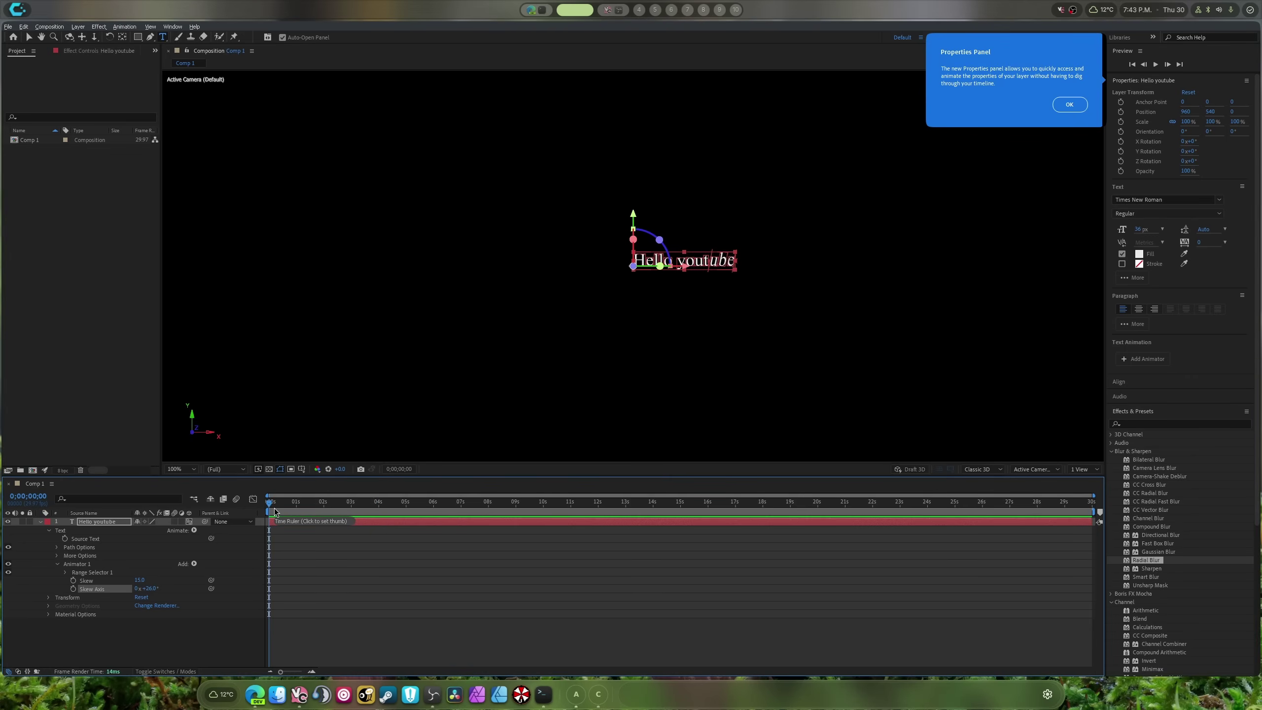
- Bring up and dismiss the Hello youtube layer's context menu, deselecting the text
right_click(349, 524)
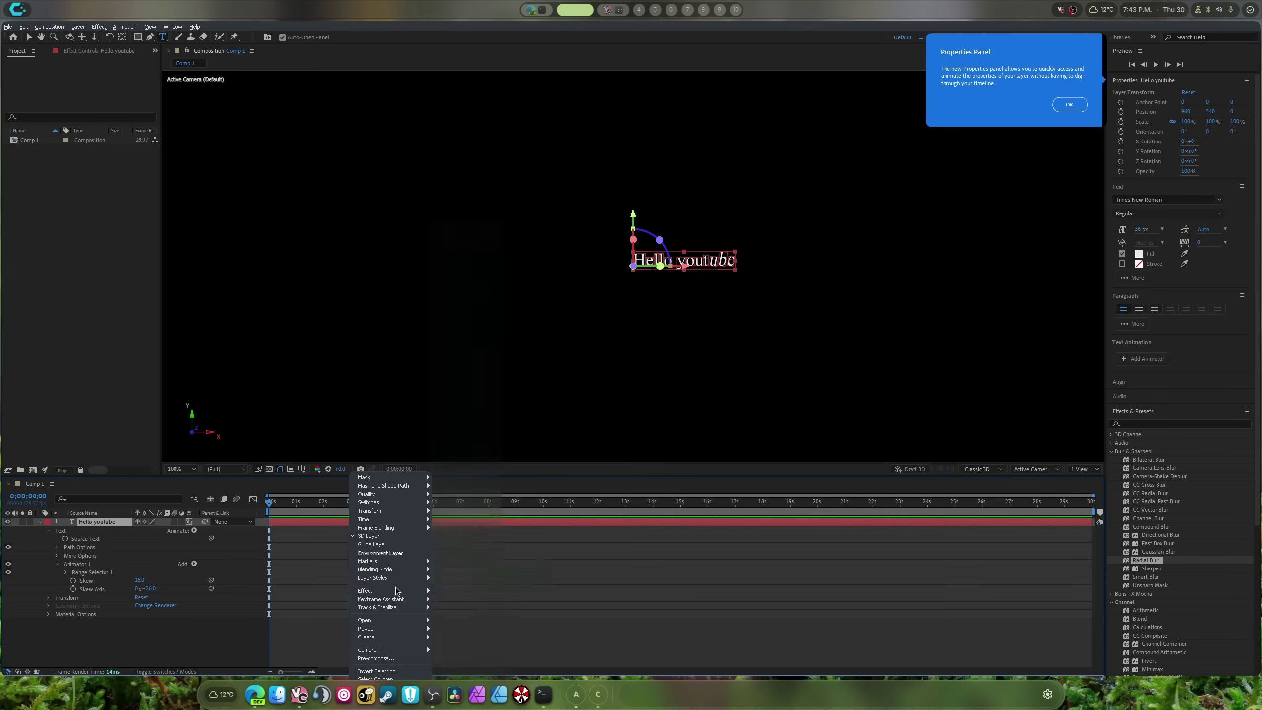
mouse_move(404, 600)
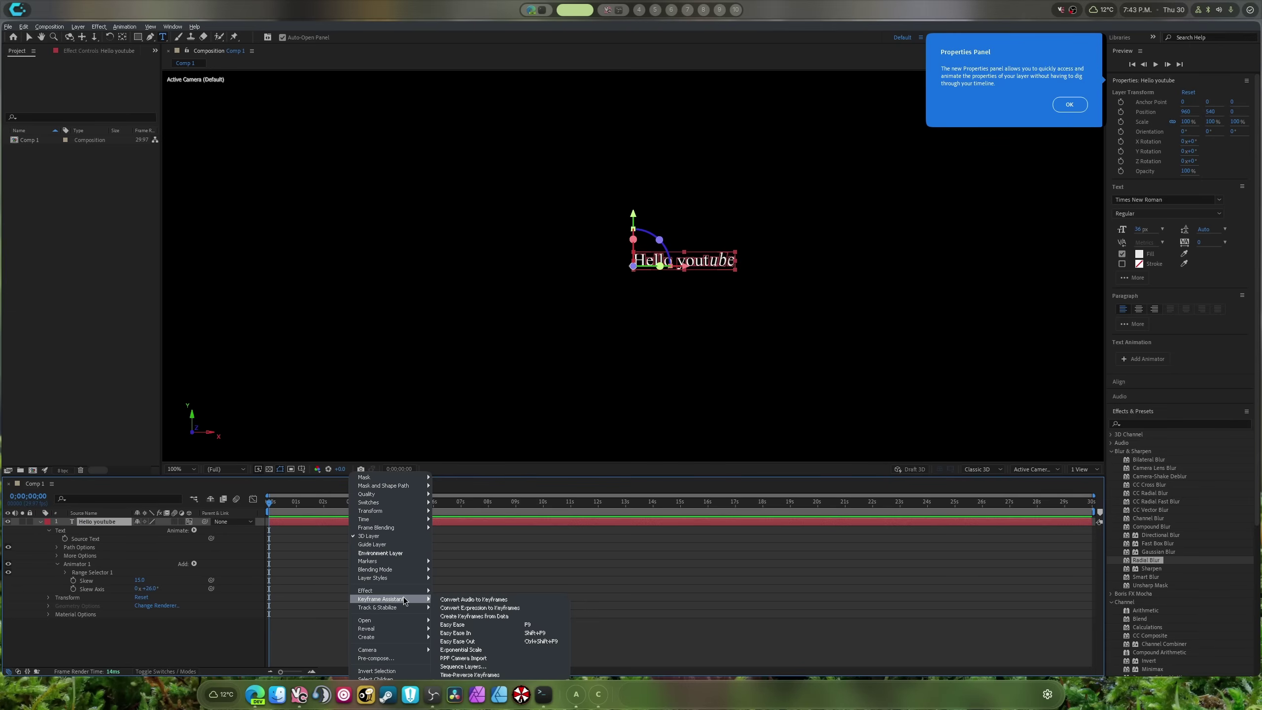
left_click(346, 571)
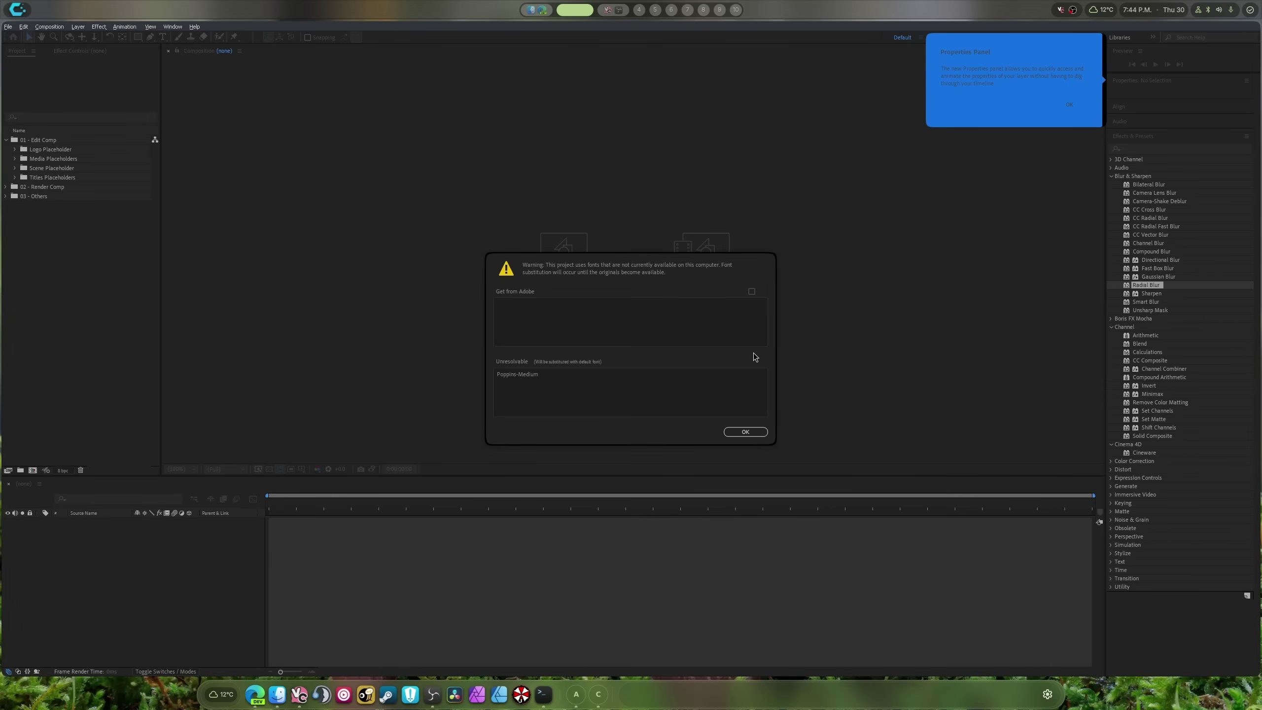
- Dismiss the missing-font, version-conversion and 29-missing-files notices, and zoom the viewer to 50%
left_click(760, 432)
left_click(723, 364)
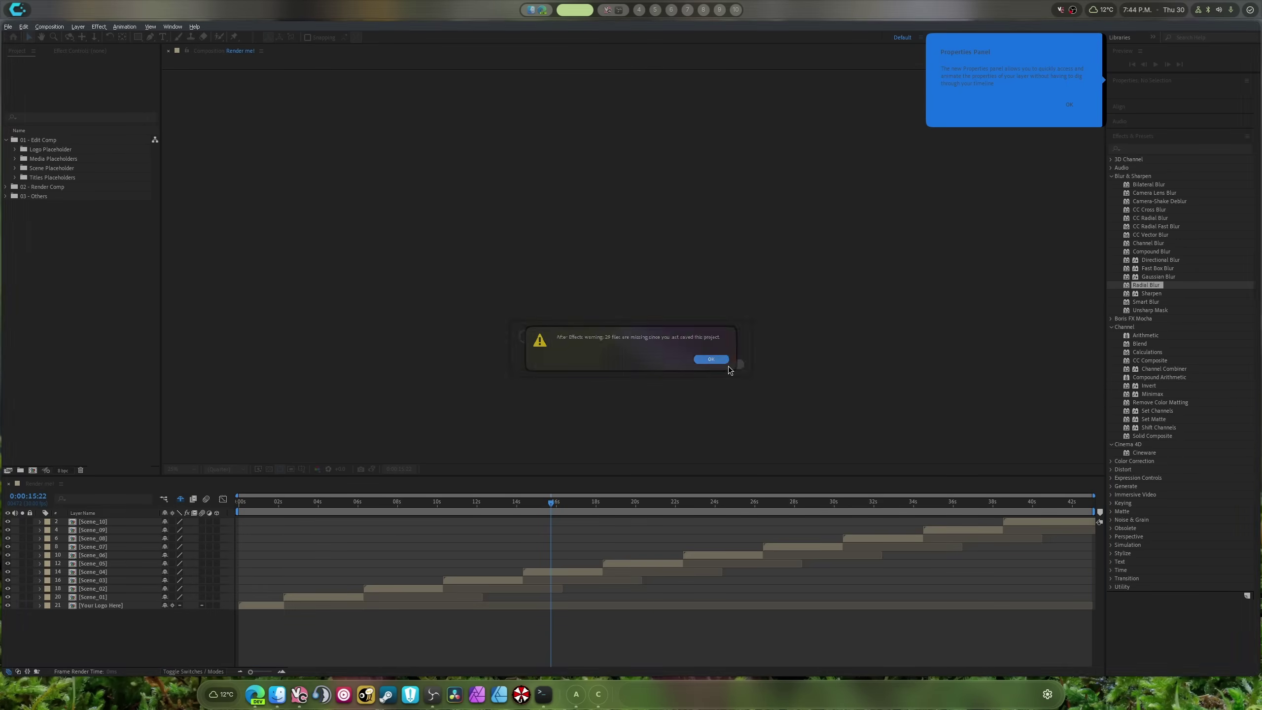
left_click(720, 362)
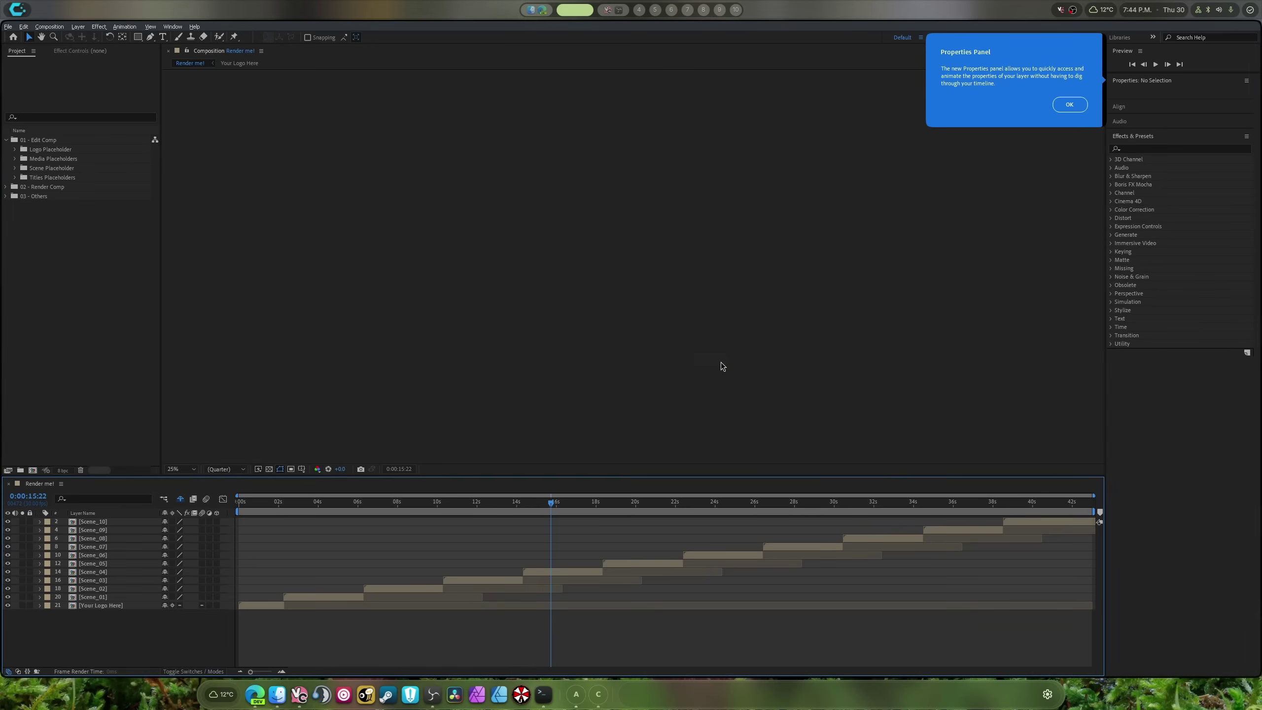
key("period")
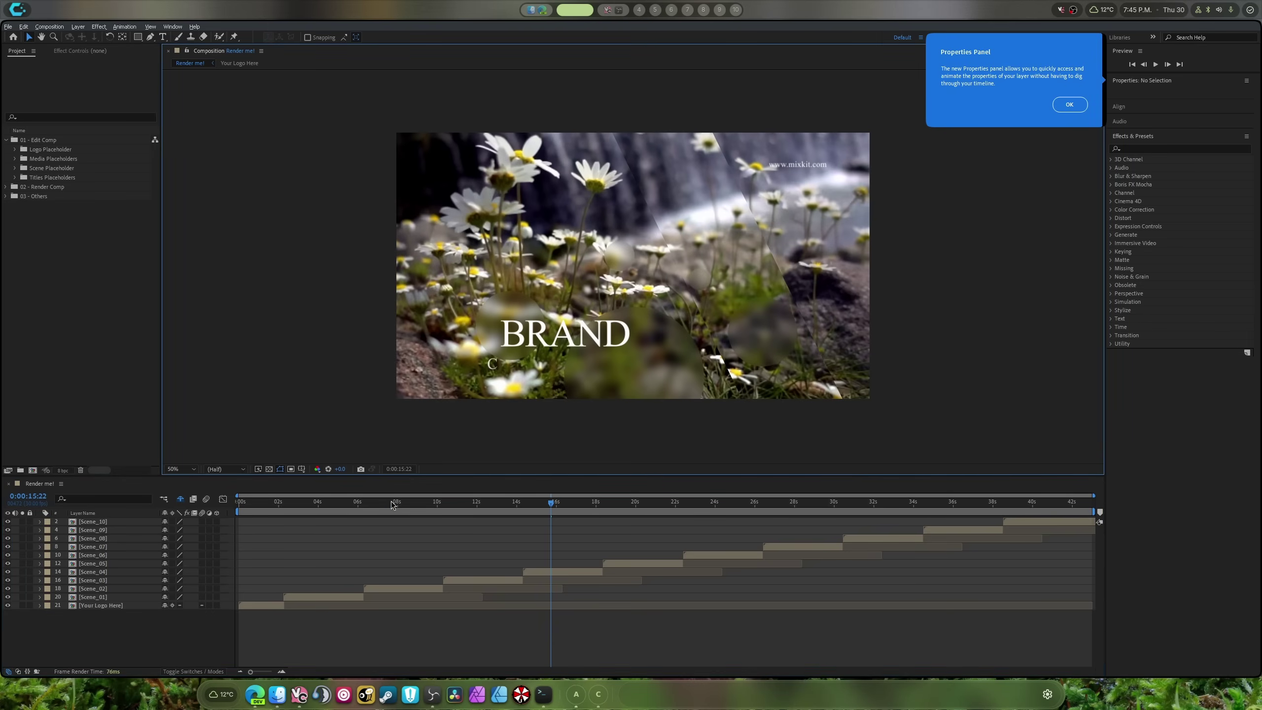
- Scrub through the template scenes, then play the Render me! preview and stop it at 0:00:05:28
left_click_drag(392, 505, 230, 524)
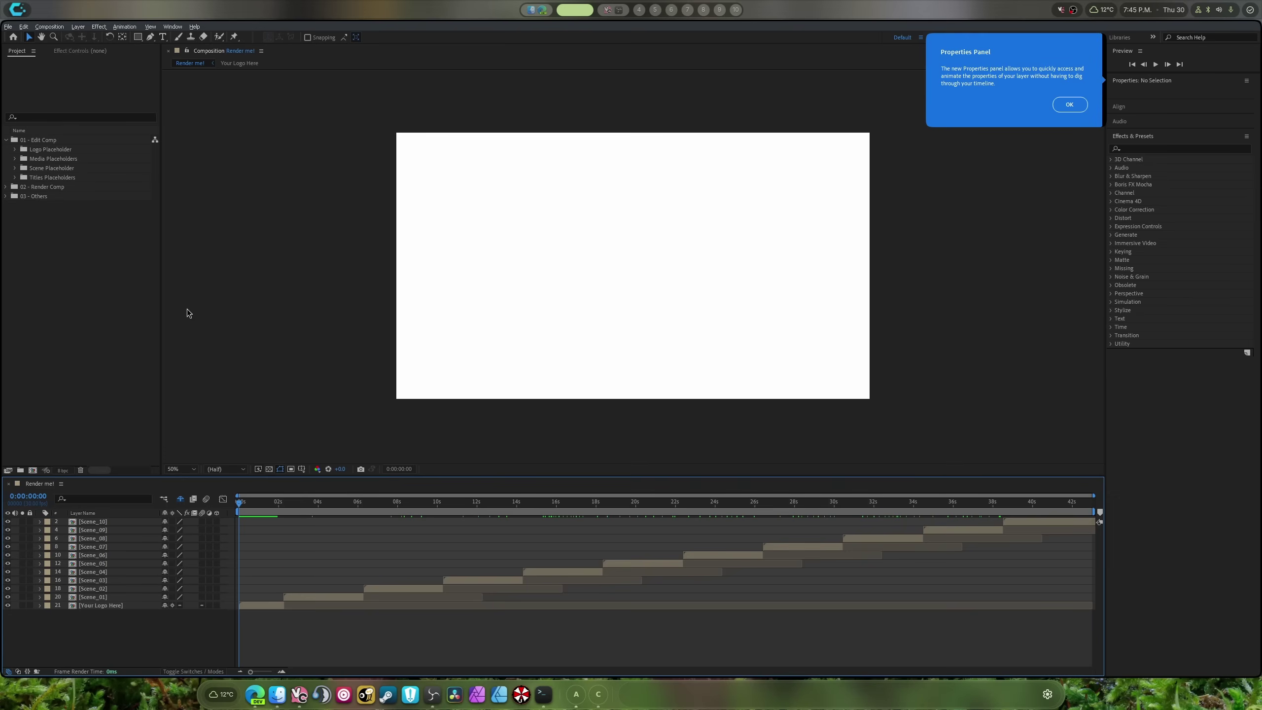
left_click(1155, 65)
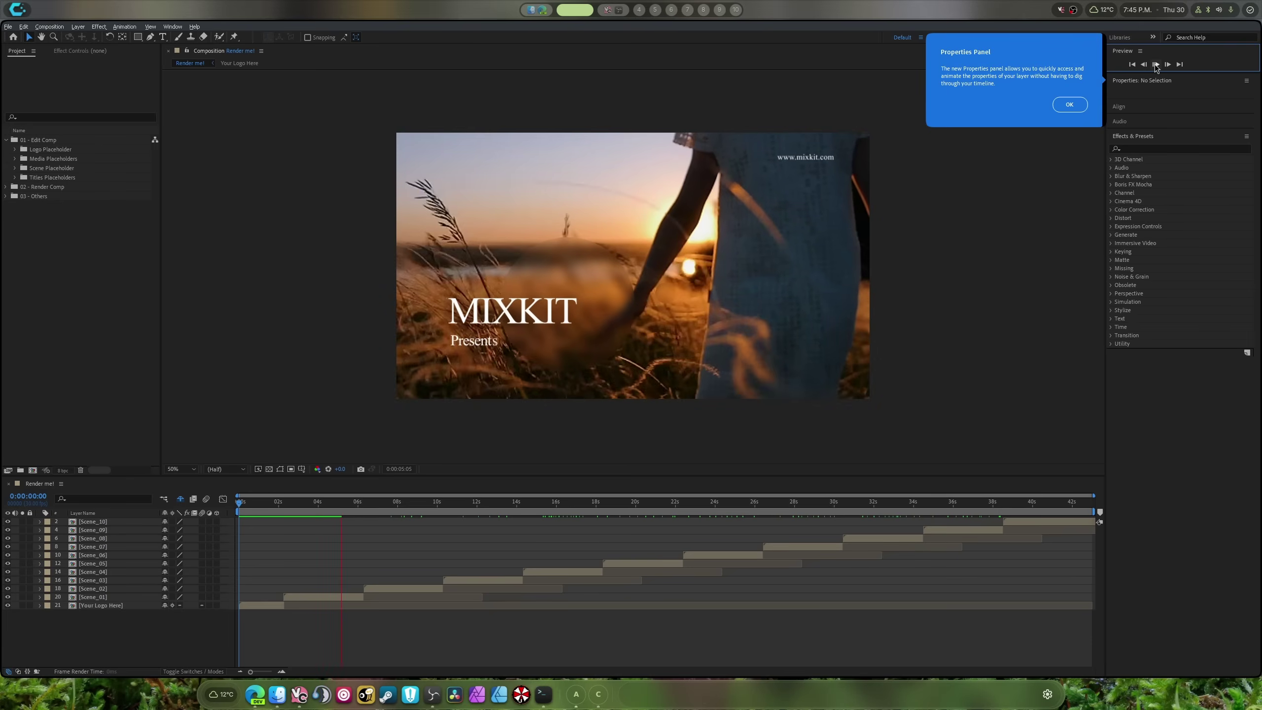
left_click(1156, 66)
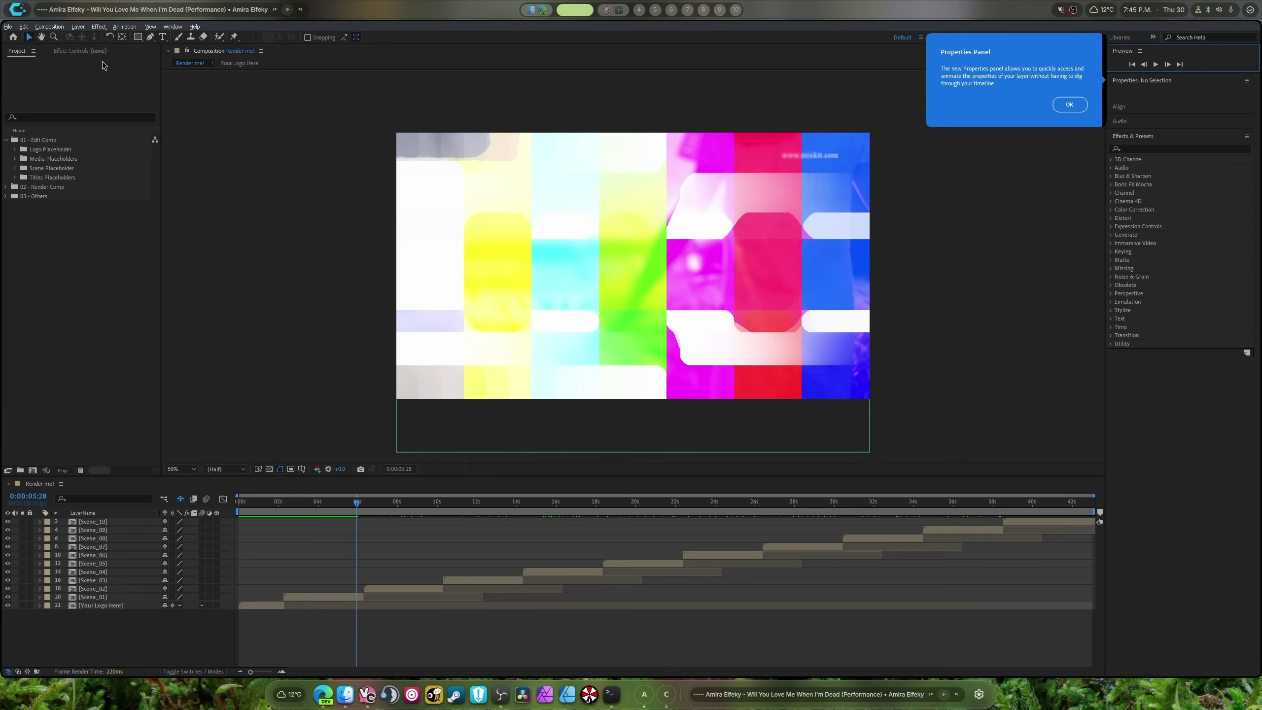
- Tile the nvtop terminal beside the After Effects window using the launcher and workspace shortcuts
left_click(19, 16)
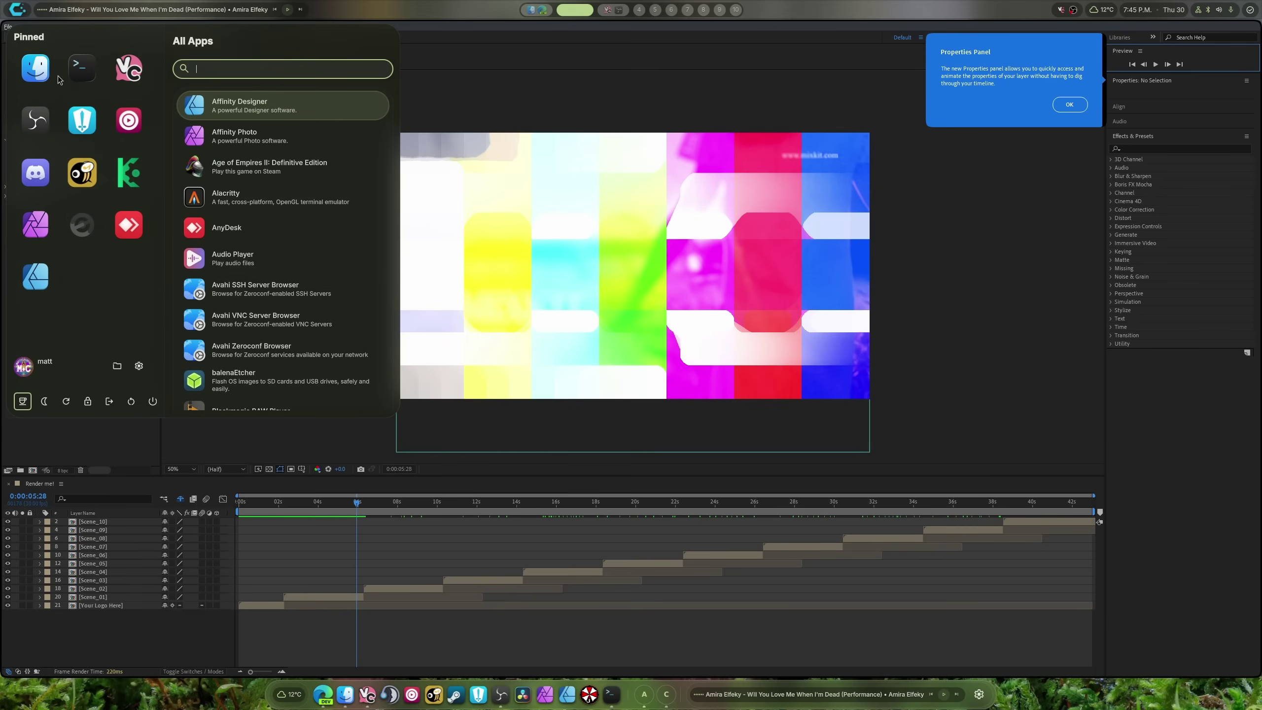
left_click(81, 79)
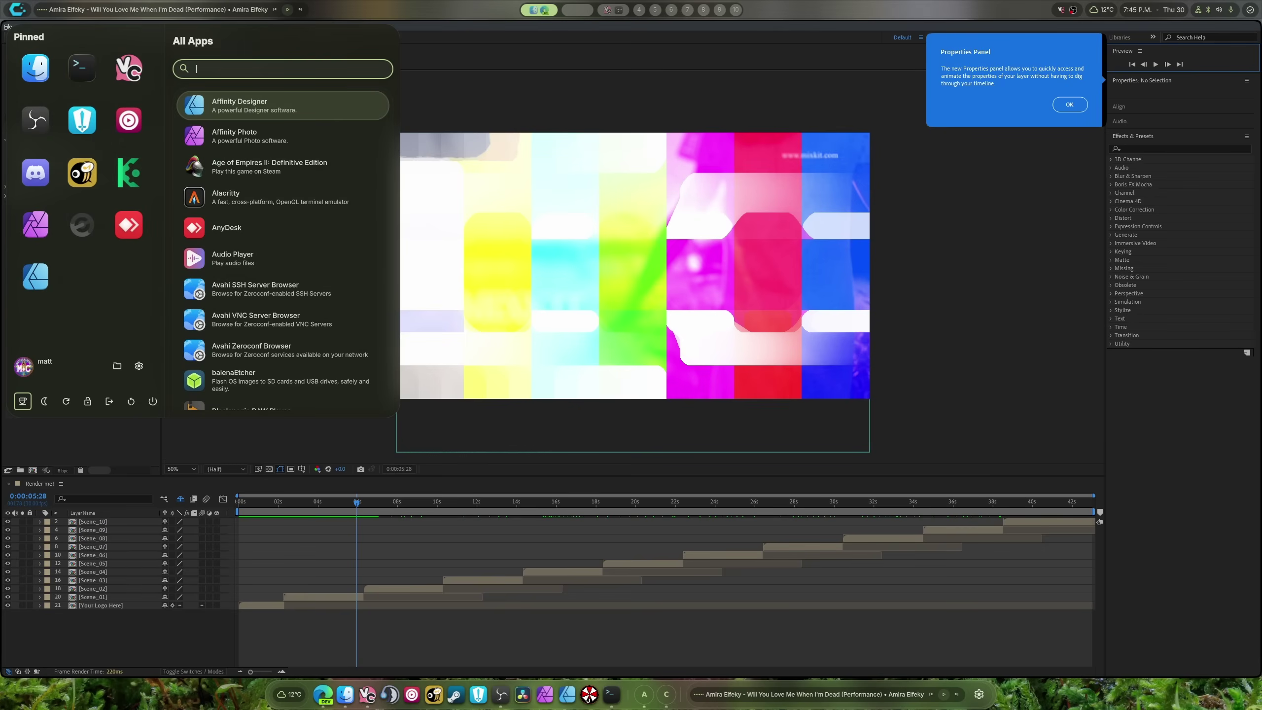
left_click(899, 314)
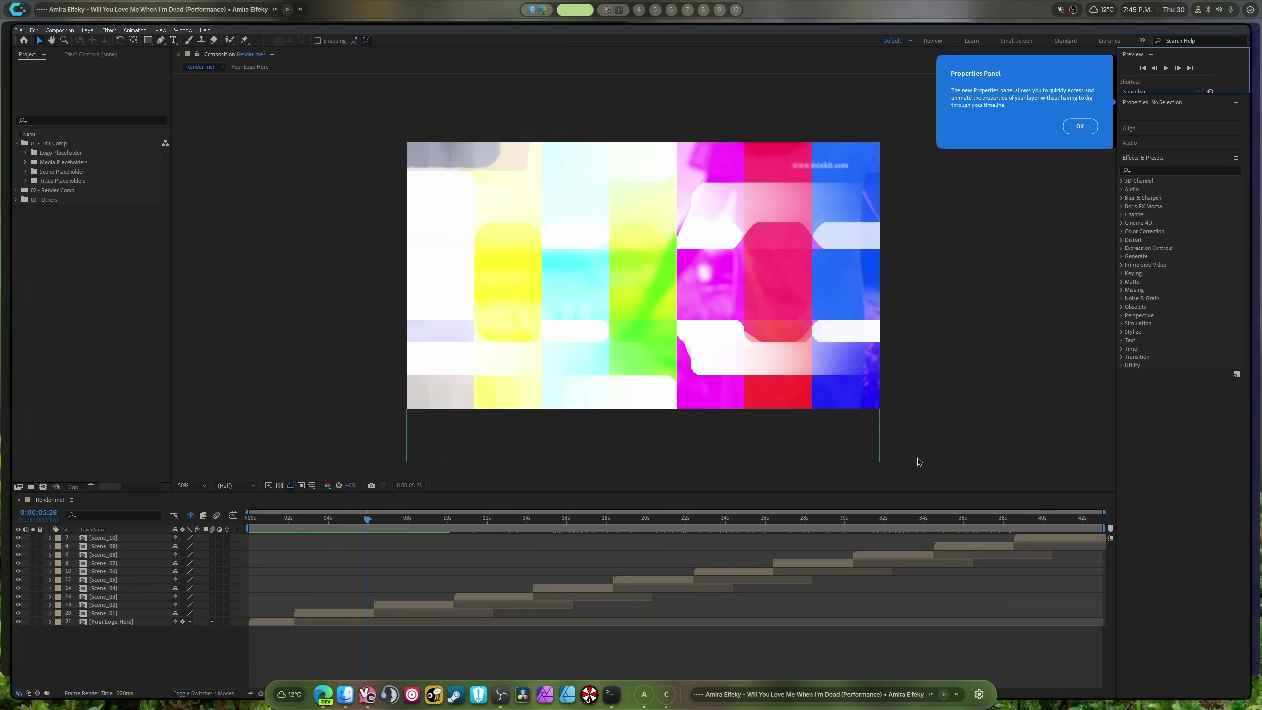
key("super+2")
left_click_drag(877, 384, 939, 318)
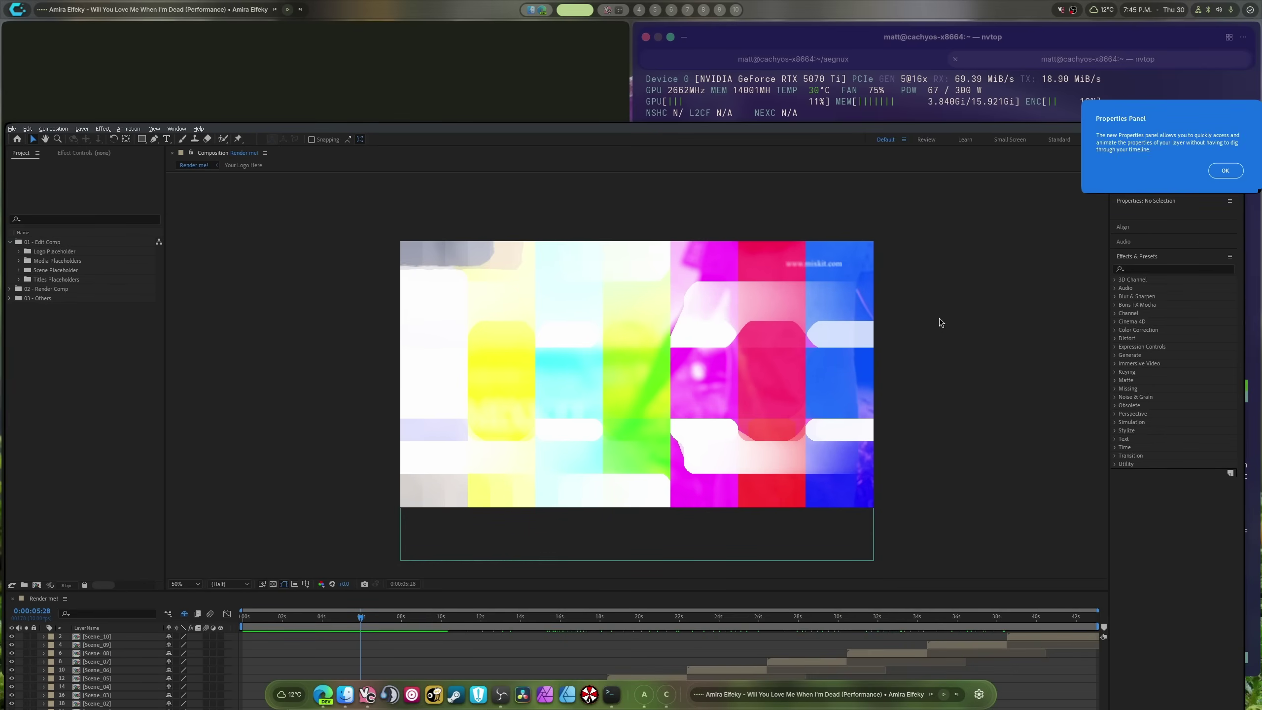
key("super+1")
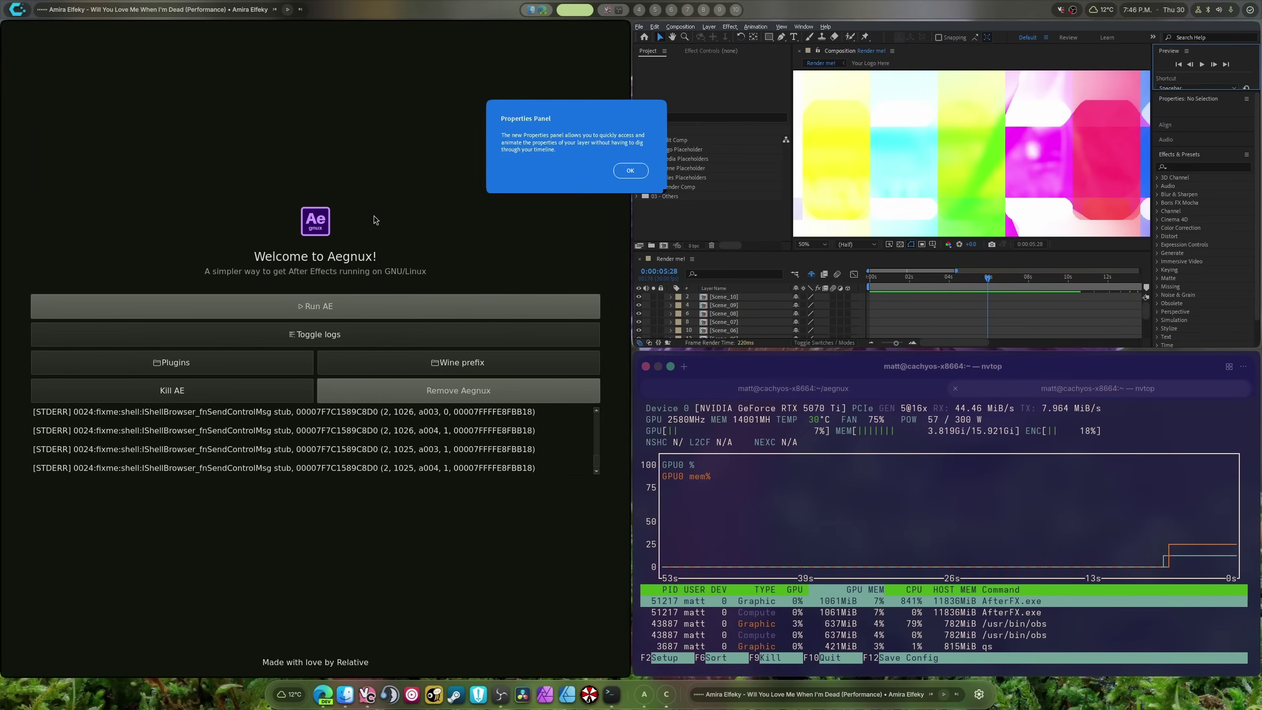
key("super+f")
key("super+2")
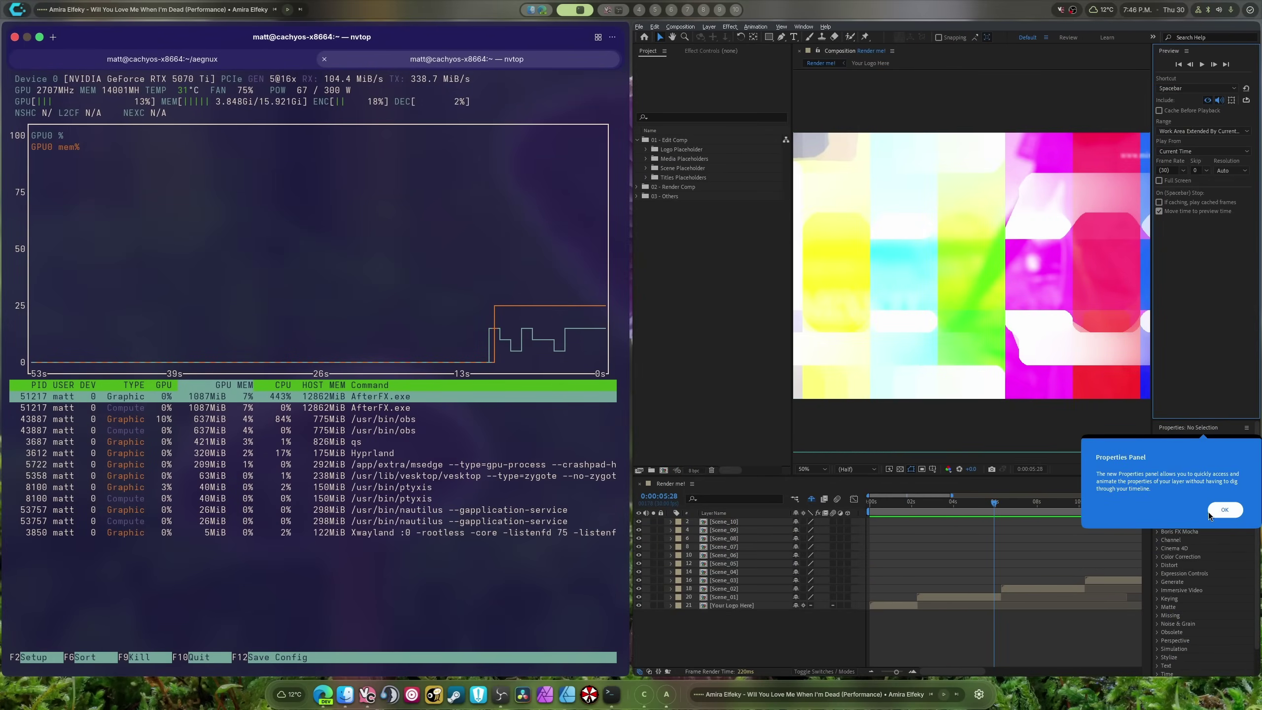
- Dismiss the Properties Panel tip, play the template preview, and highlight the AfterFX.exe row in nvtop
left_click(1223, 511)
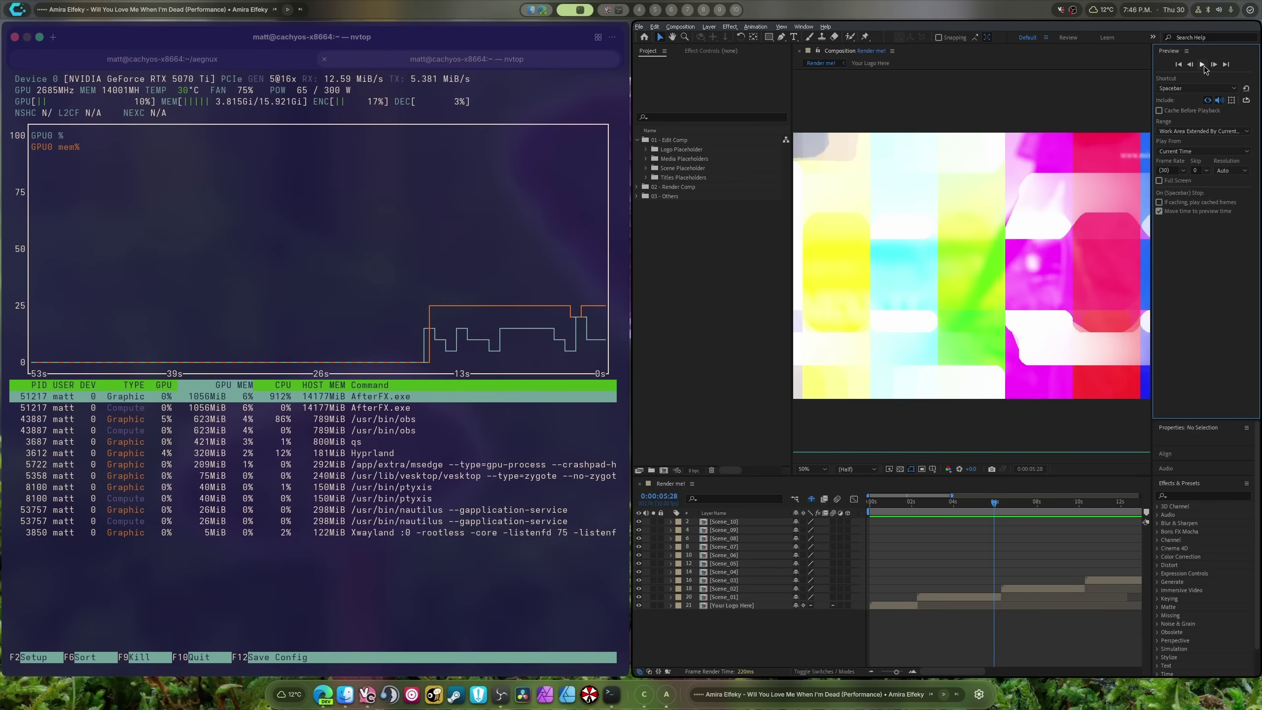
left_click(1202, 66)
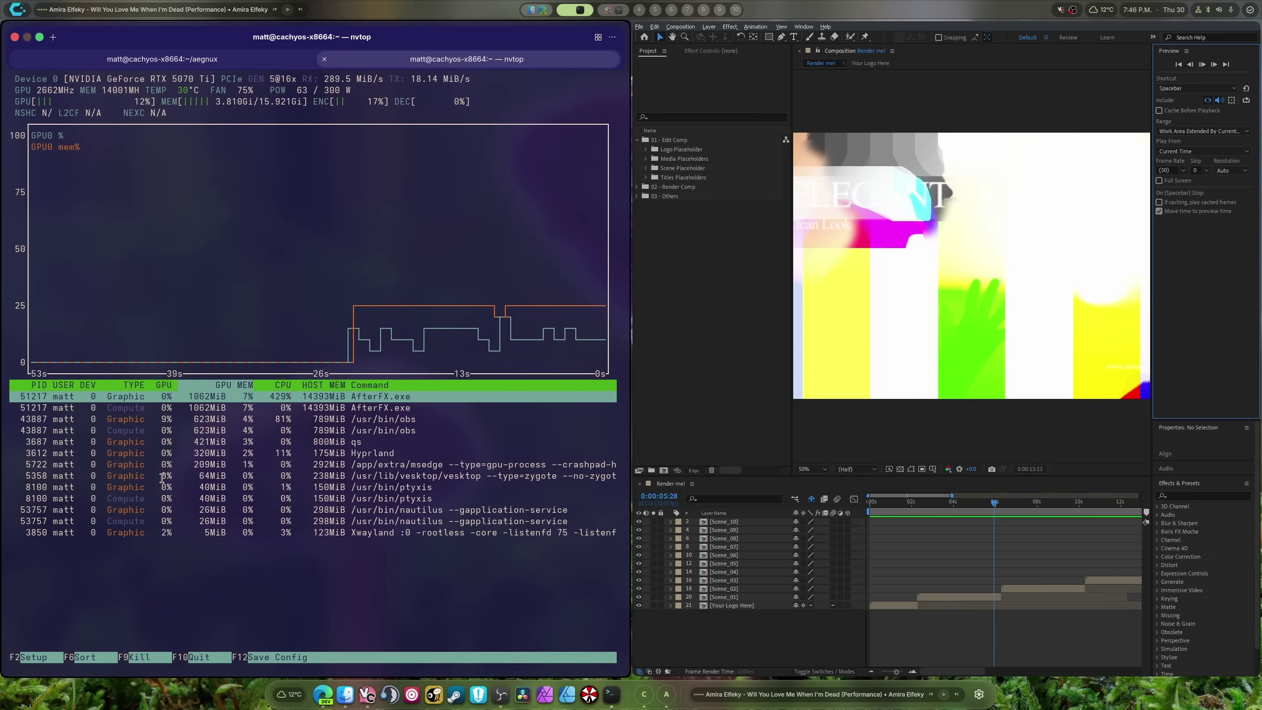
left_click_drag(412, 407, 19, 405)
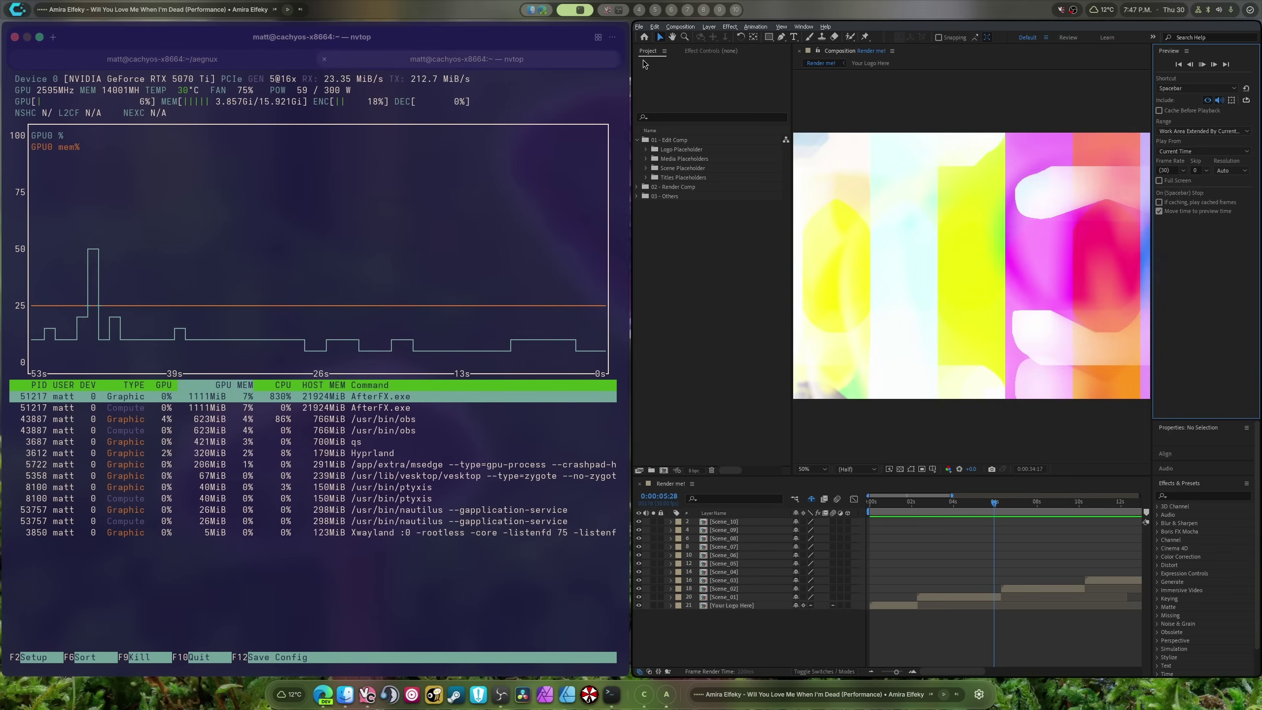
left_click(824, 27)
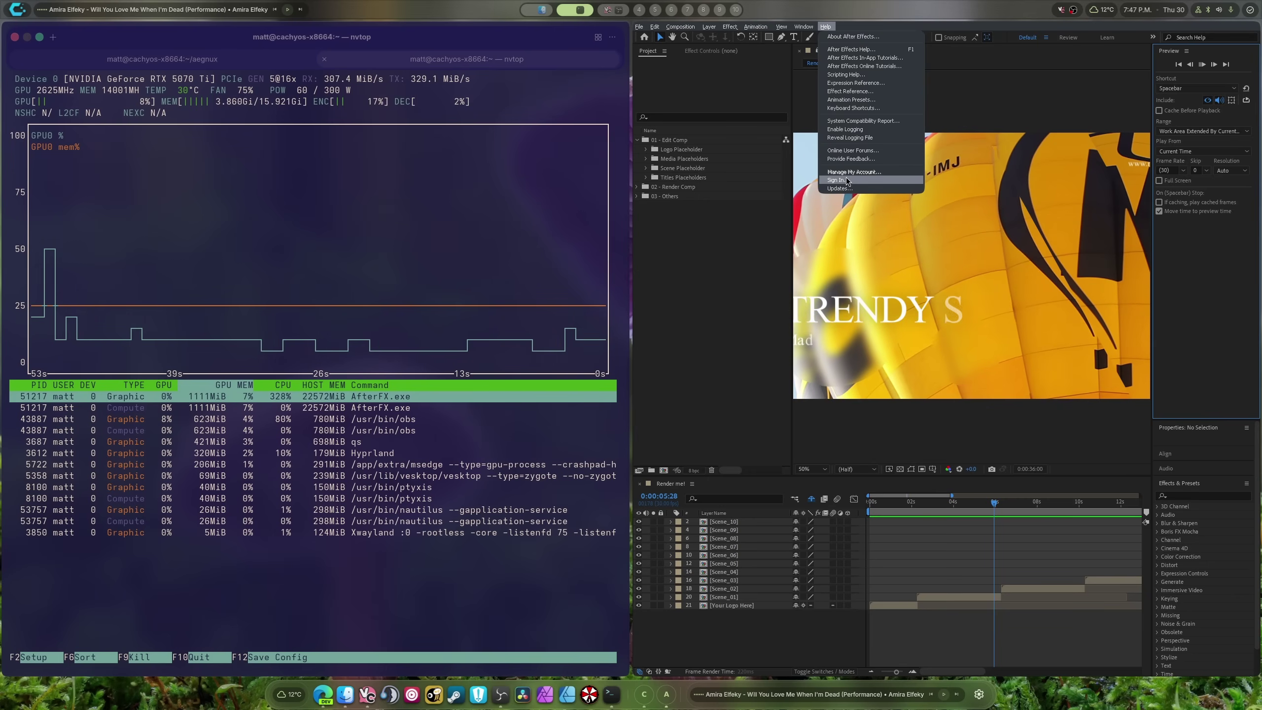
left_click(844, 181)
left_click_drag(614, 313, 836, 134)
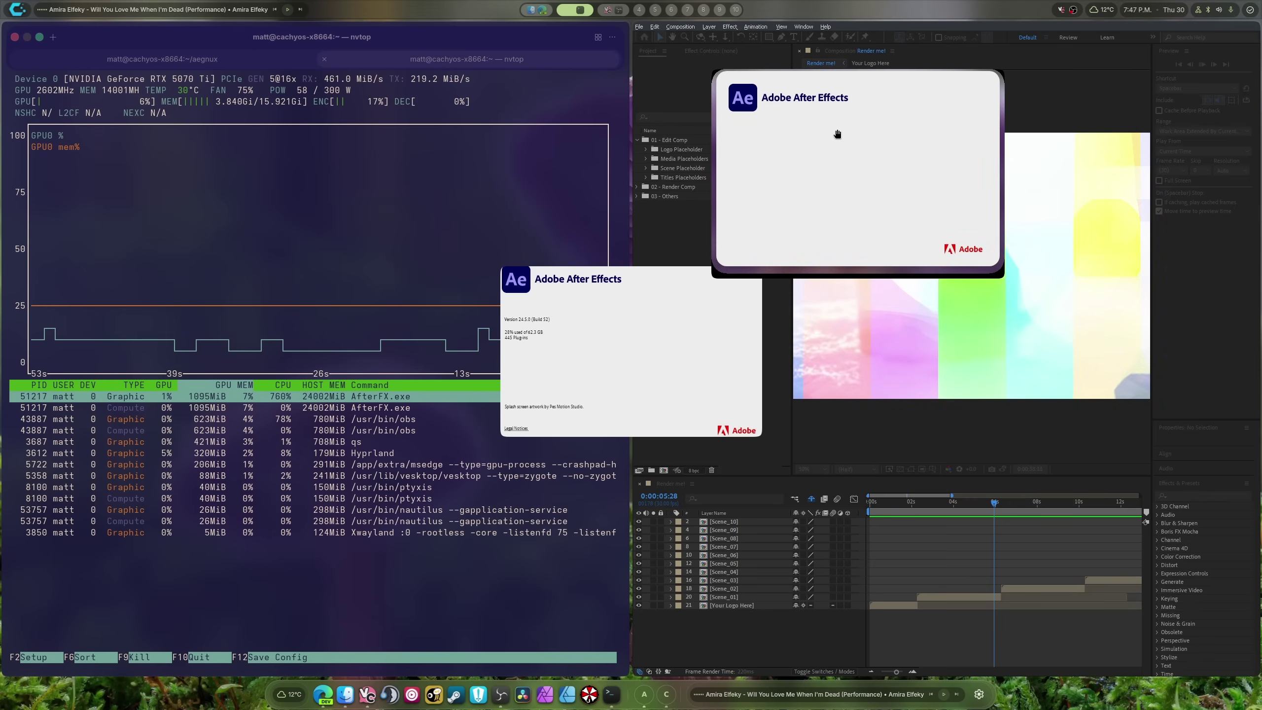
left_click_drag(837, 134, 857, 155)
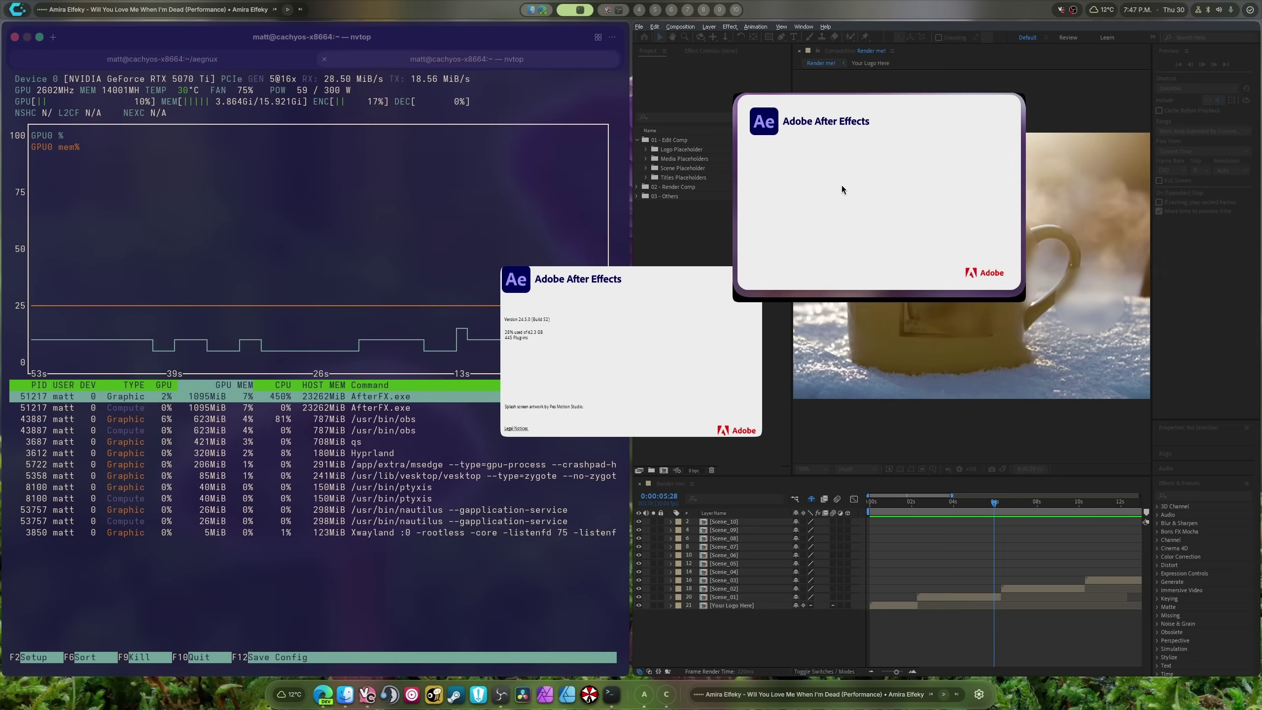
left_click(777, 224)
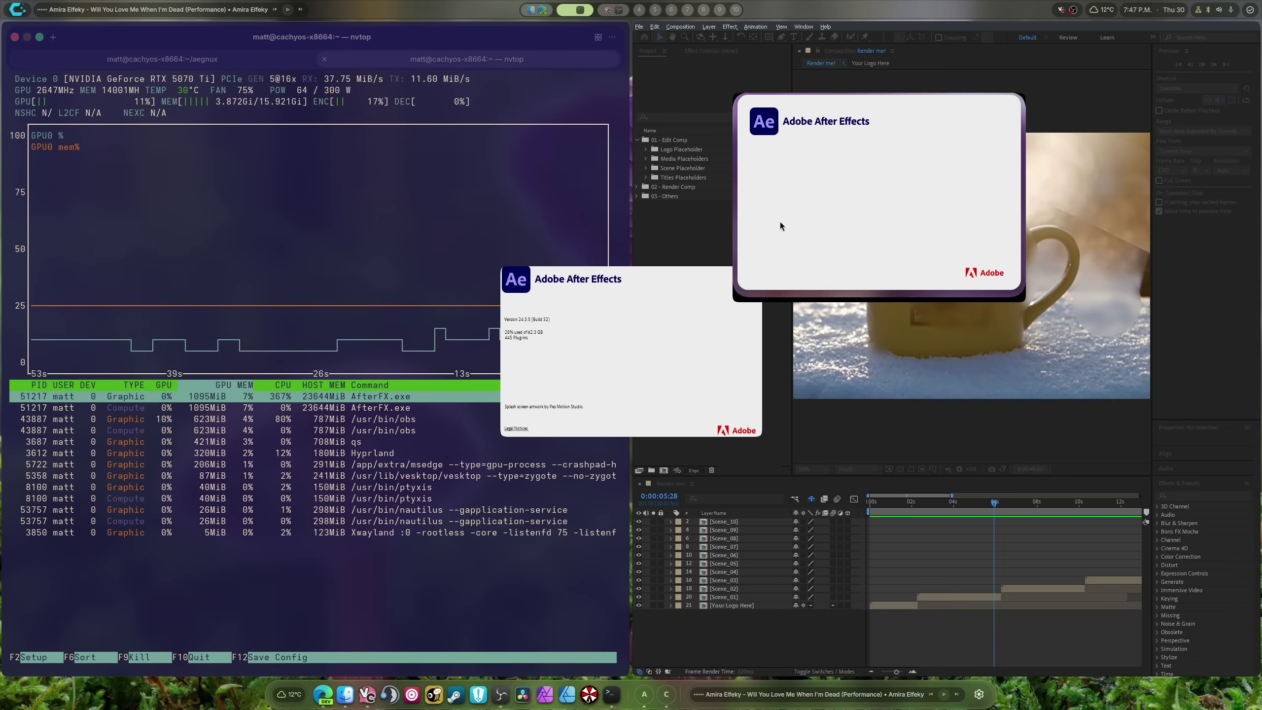
left_click(618, 357)
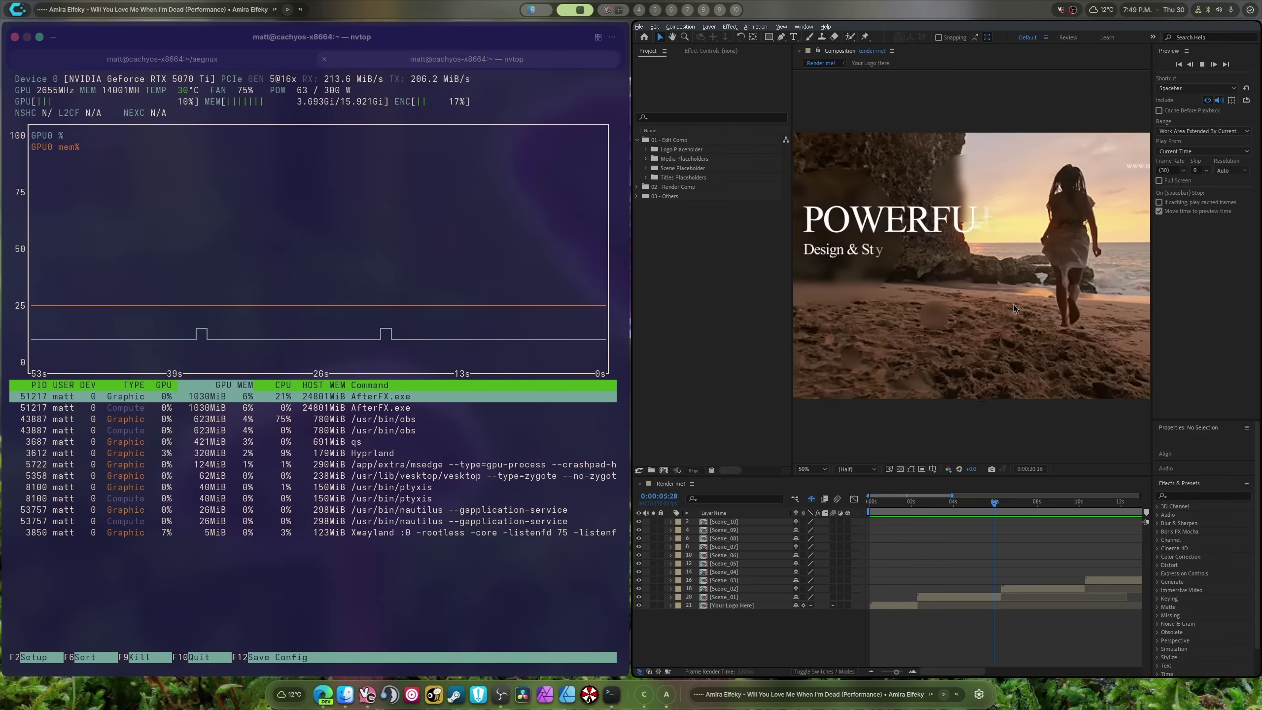
- Set the preview frame rate to 120 with Cache Before Playback and If caching, play cached frames enabled
left_click(1184, 171)
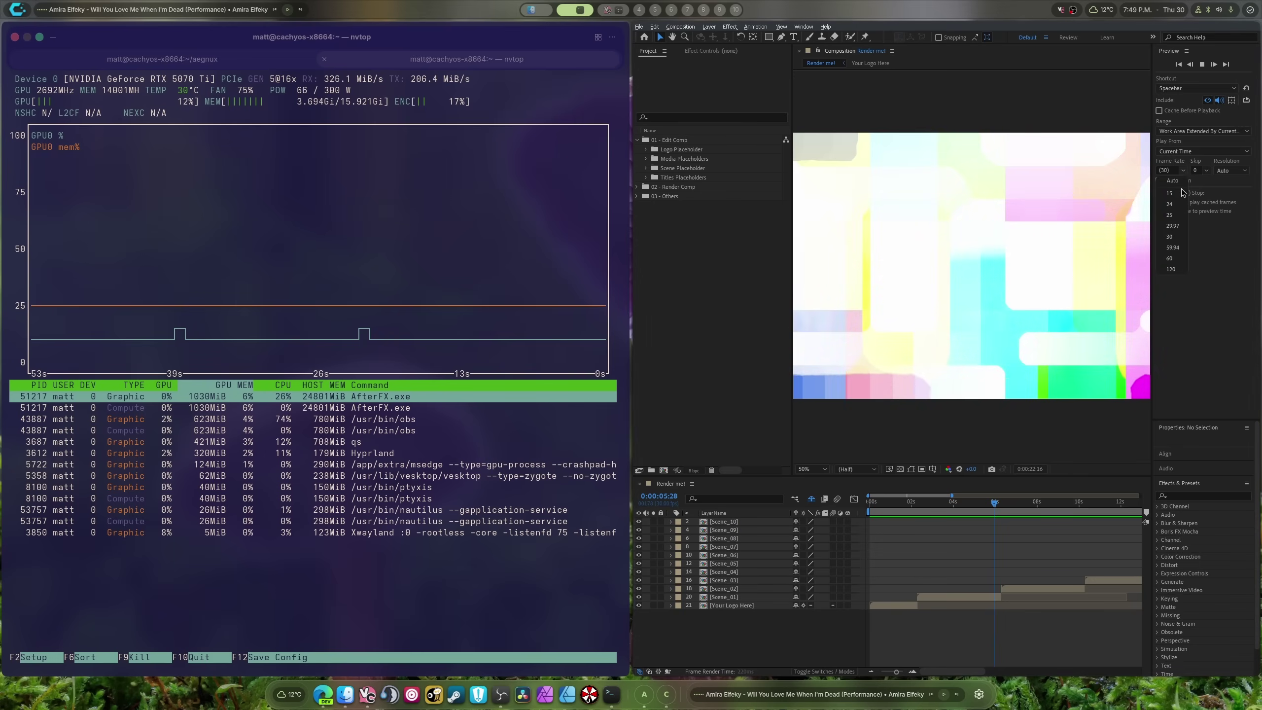
left_click(1170, 258)
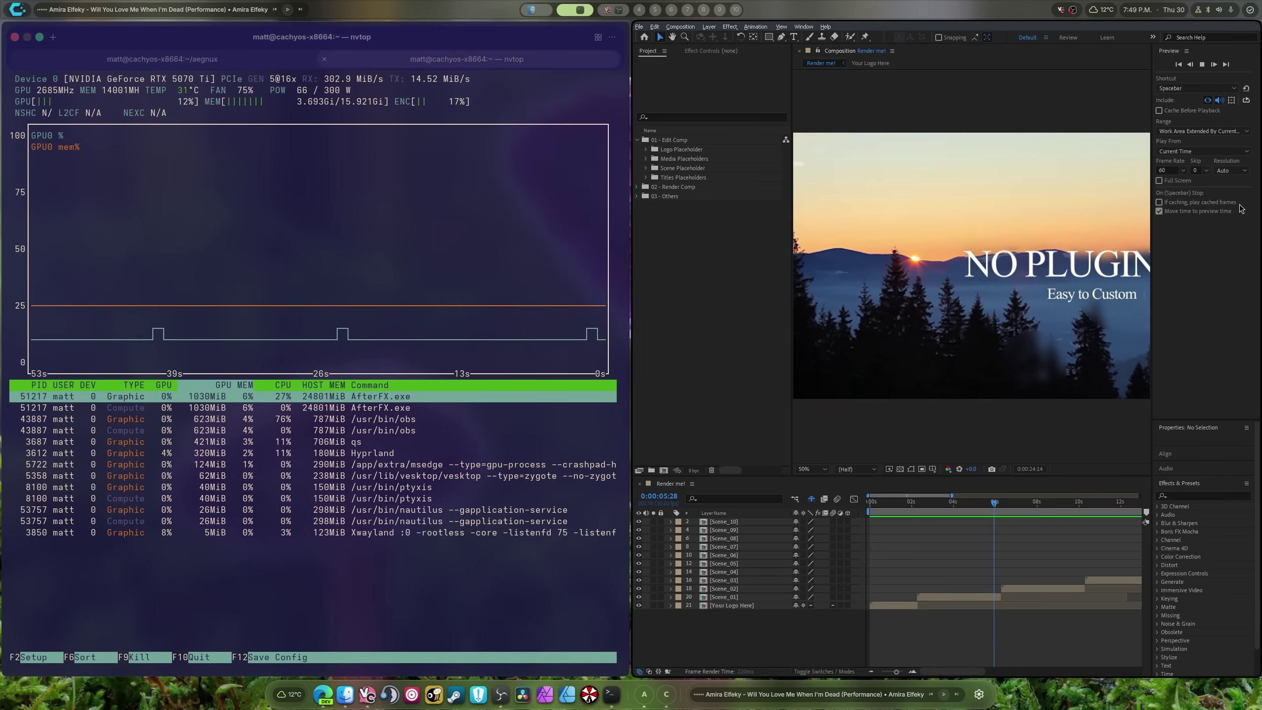
left_click(1159, 202)
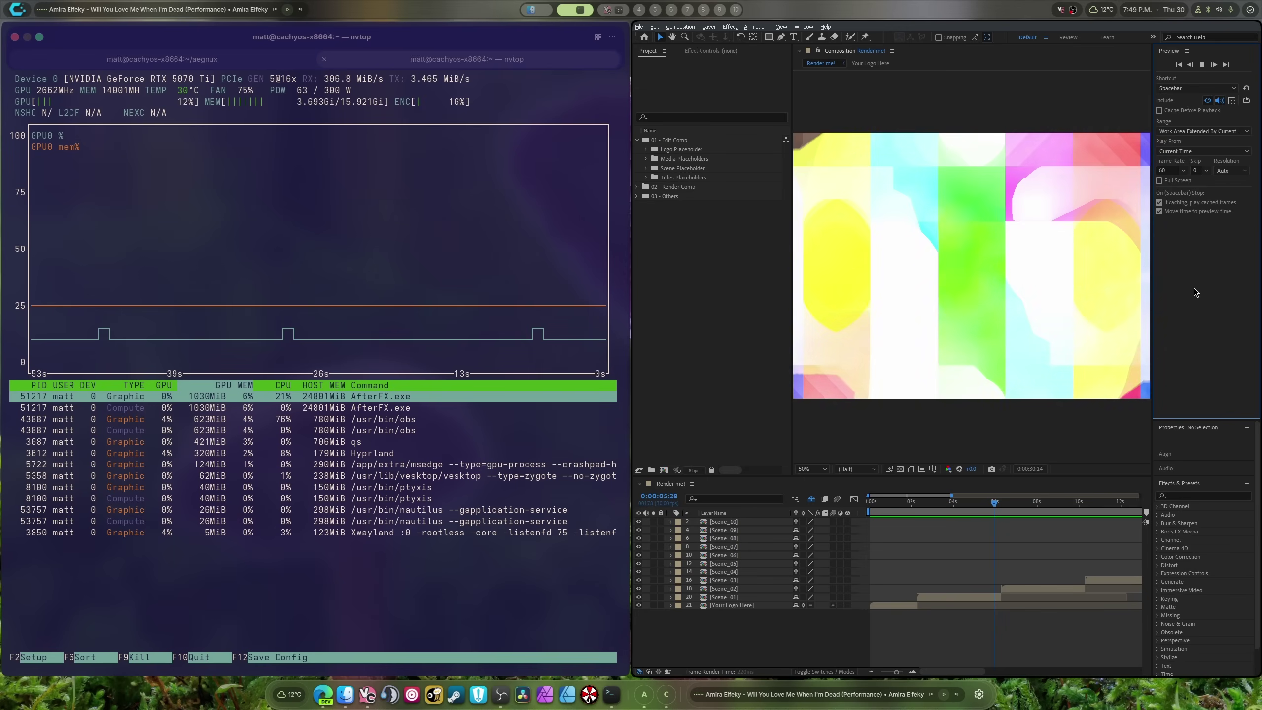
left_click(1159, 109)
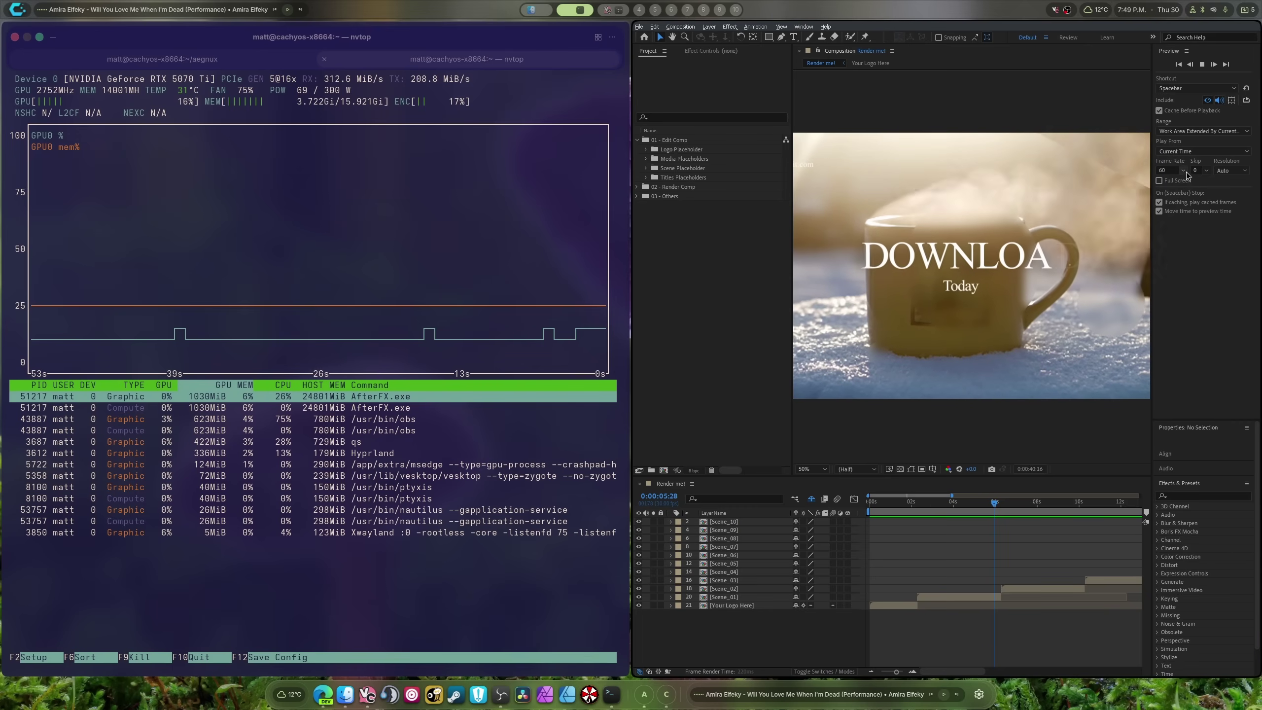
left_click(1184, 170)
left_click(1185, 252)
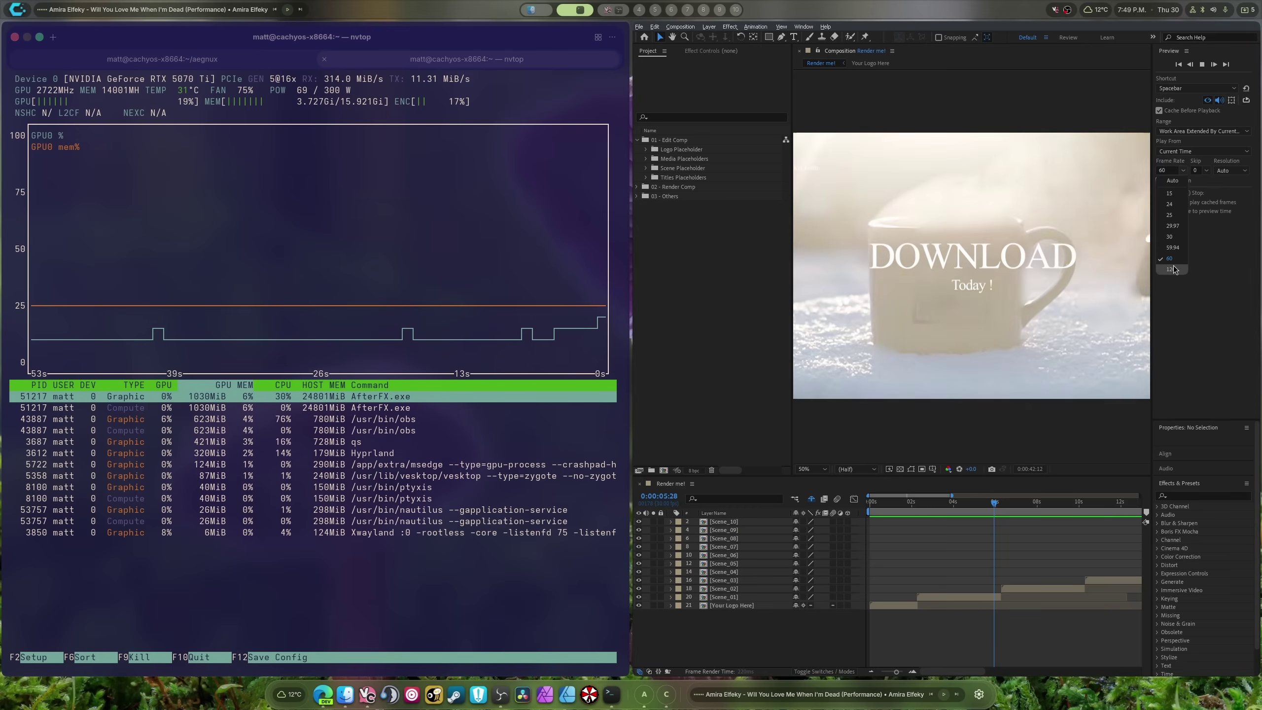